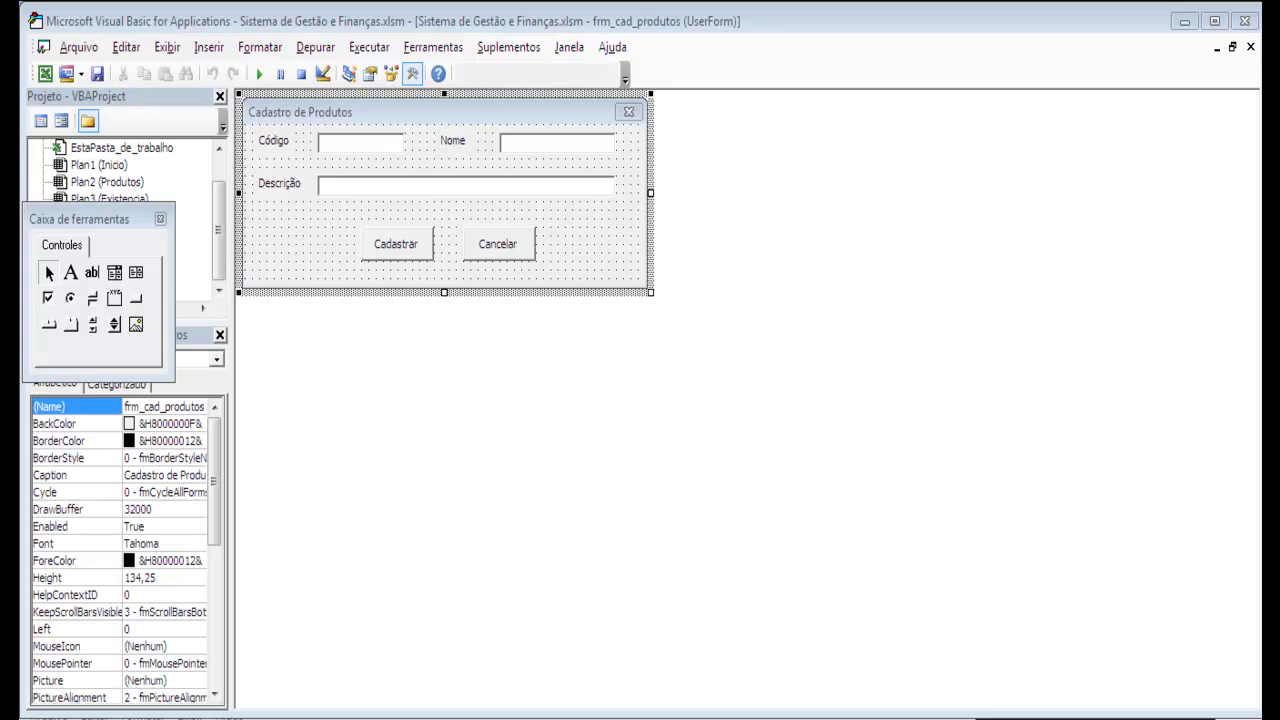
# Step: Switch from the VBA editor back to the Excel workbook on the Existencia sheet
pyautogui.hotkey('alt', 'F11')
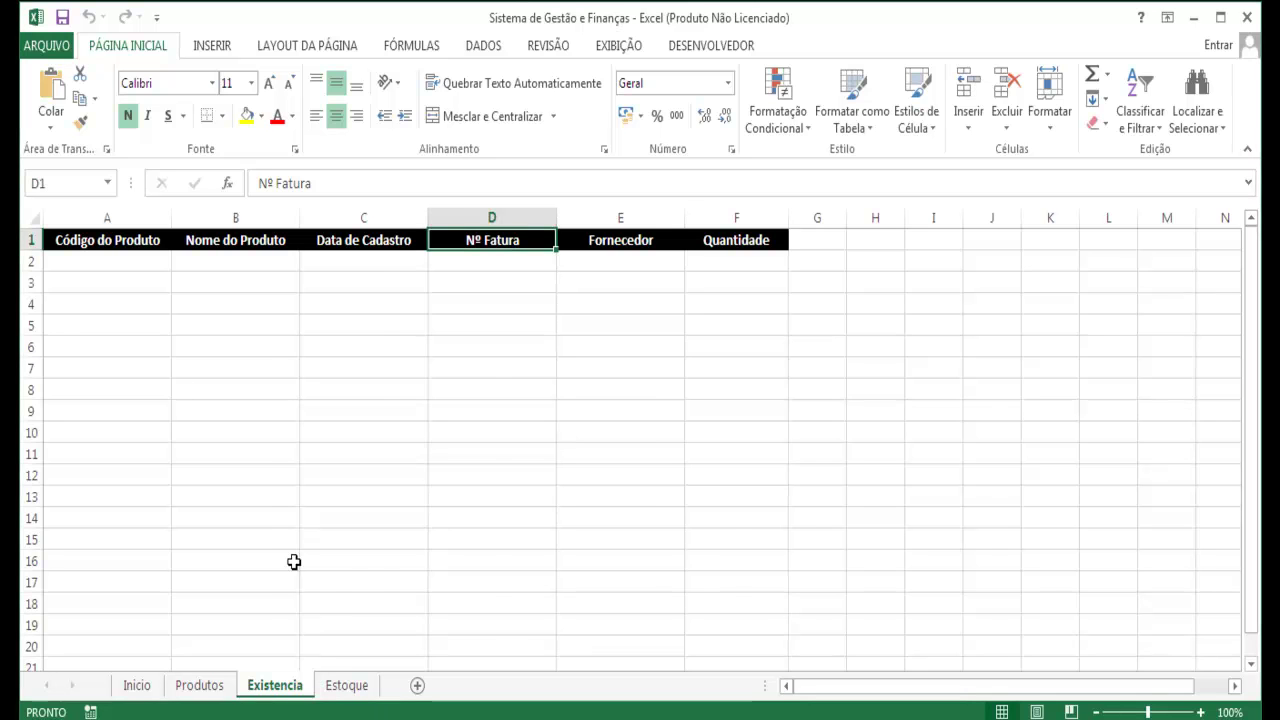
# Step: Inspect the empty Estoque rows 2–4, then the first product rows on the Produtos sheet
pyautogui.click(340, 685)
pyautogui.moveTo(126, 283); pyautogui.dragTo(340, 320)
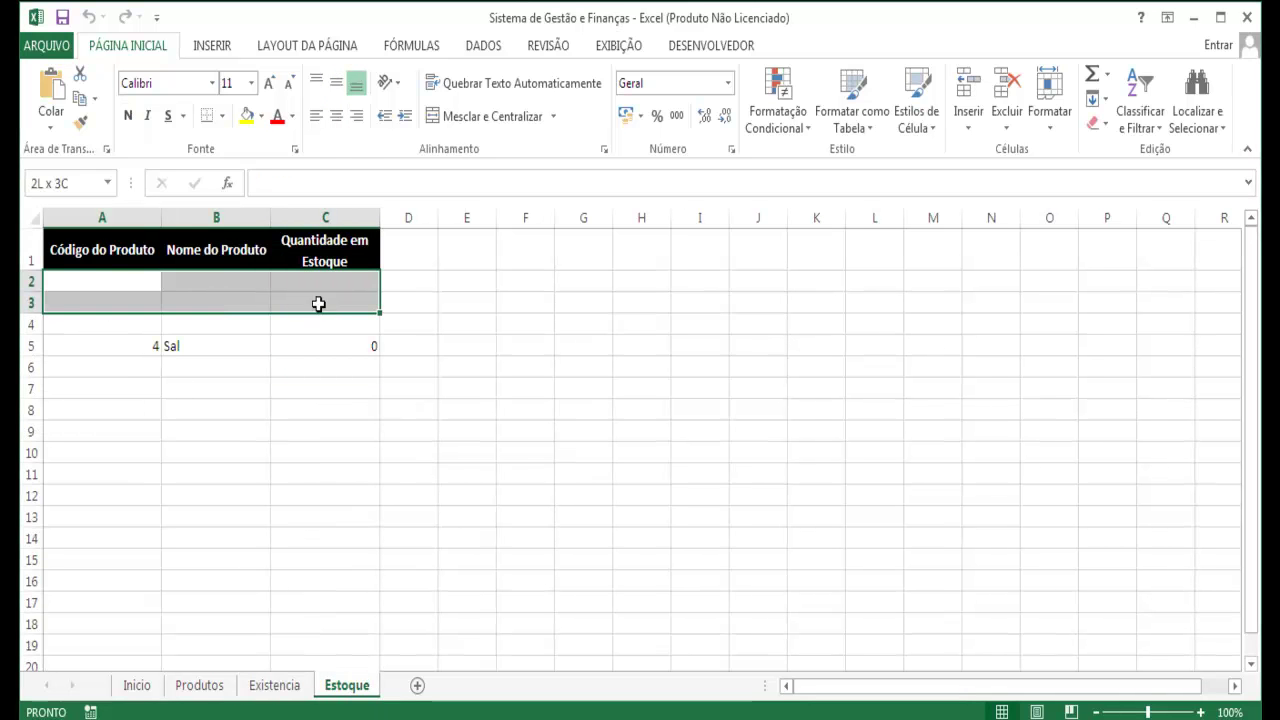
pyautogui.click(199, 686)
pyautogui.moveTo(111, 260); pyautogui.dragTo(398, 304)
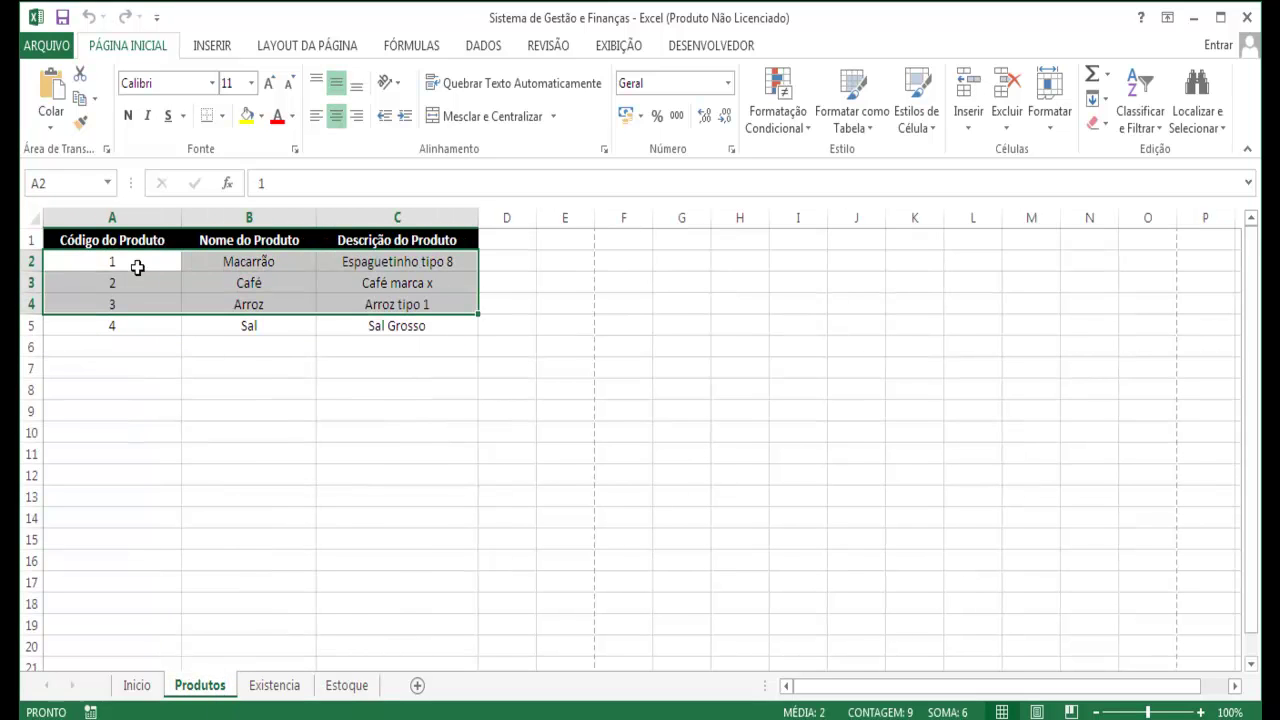
pyautogui.moveTo(116, 260); pyautogui.dragTo(409, 268)
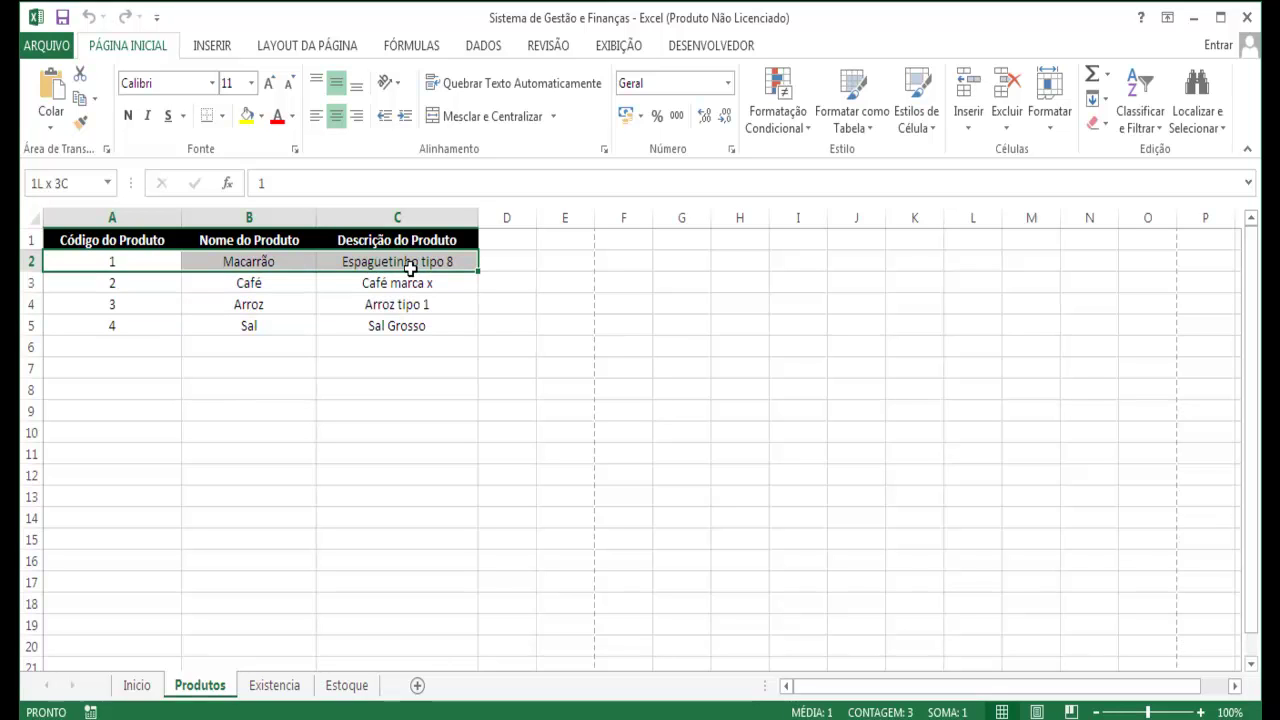
pyautogui.moveTo(115, 262); pyautogui.dragTo(360, 266)
# Step: Return to the Estoque sheet and select its empty rows 2 to 4
pyautogui.click(346, 686)
pyautogui.moveTo(117, 284); pyautogui.dragTo(323, 277)
pyautogui.click(148, 311)
pyautogui.moveTo(148, 311); pyautogui.dragTo(325, 330)
pyautogui.click(131, 371)
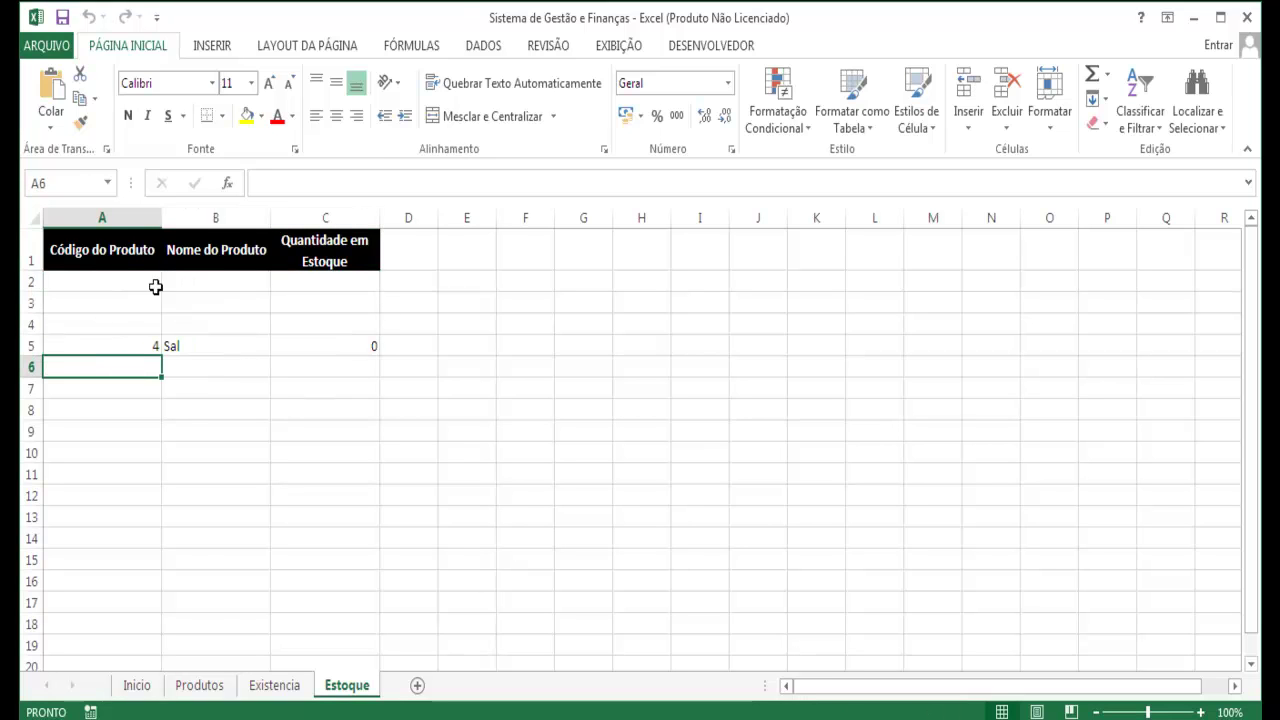
pyautogui.moveTo(118, 276); pyautogui.dragTo(352, 316)
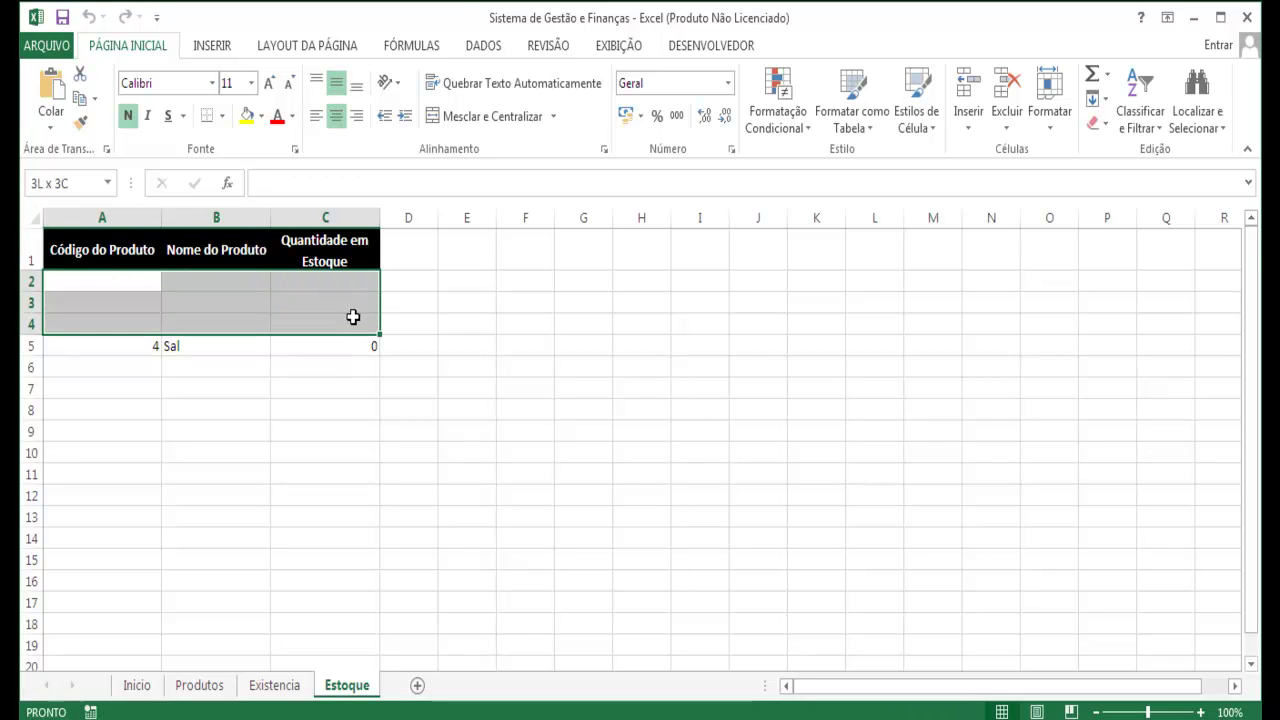
# Step: Rename the Existencia sheet to Entrada and check the Estoque quantity column
pyautogui.doubleClick(270, 690)
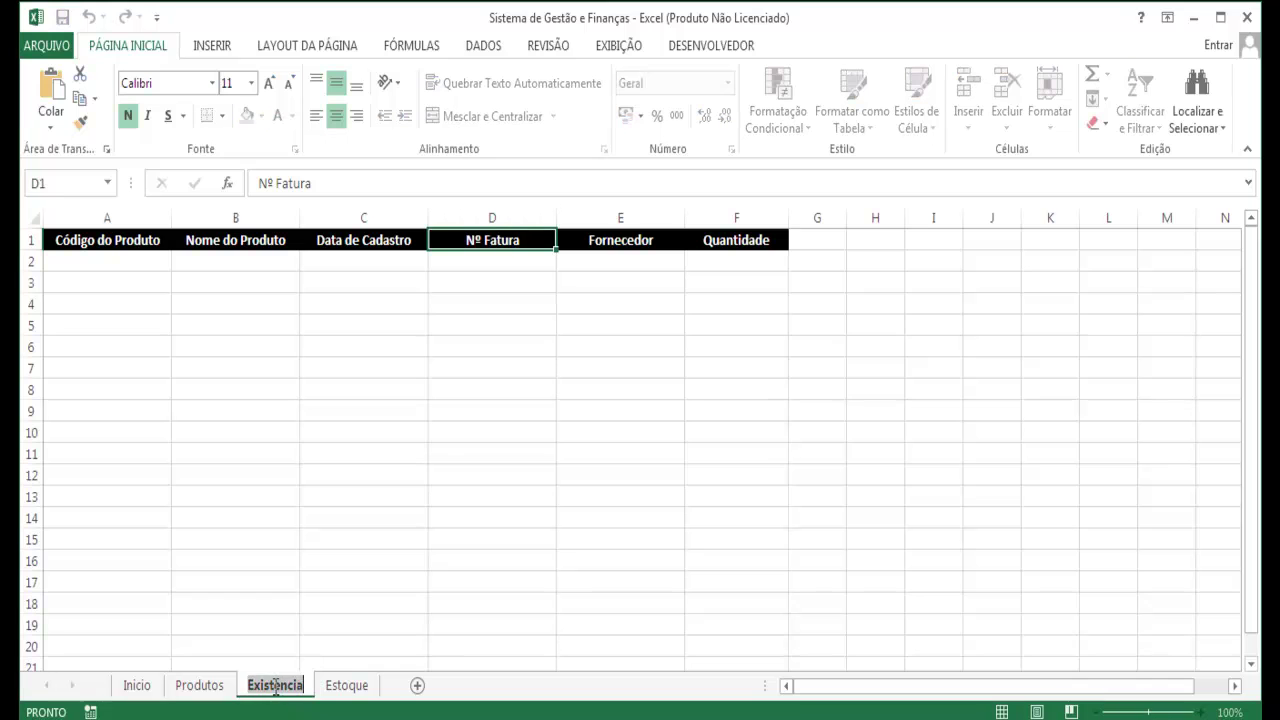
pyautogui.write('Entrada')
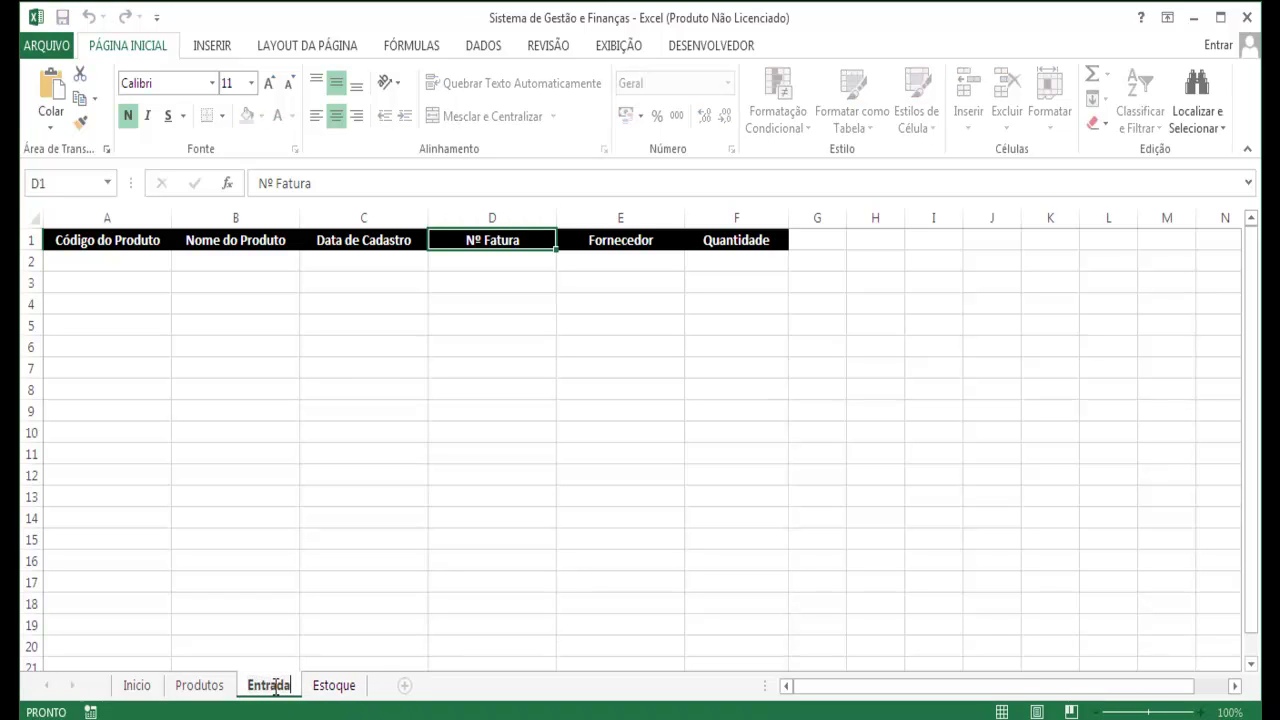
pyautogui.press('Return')
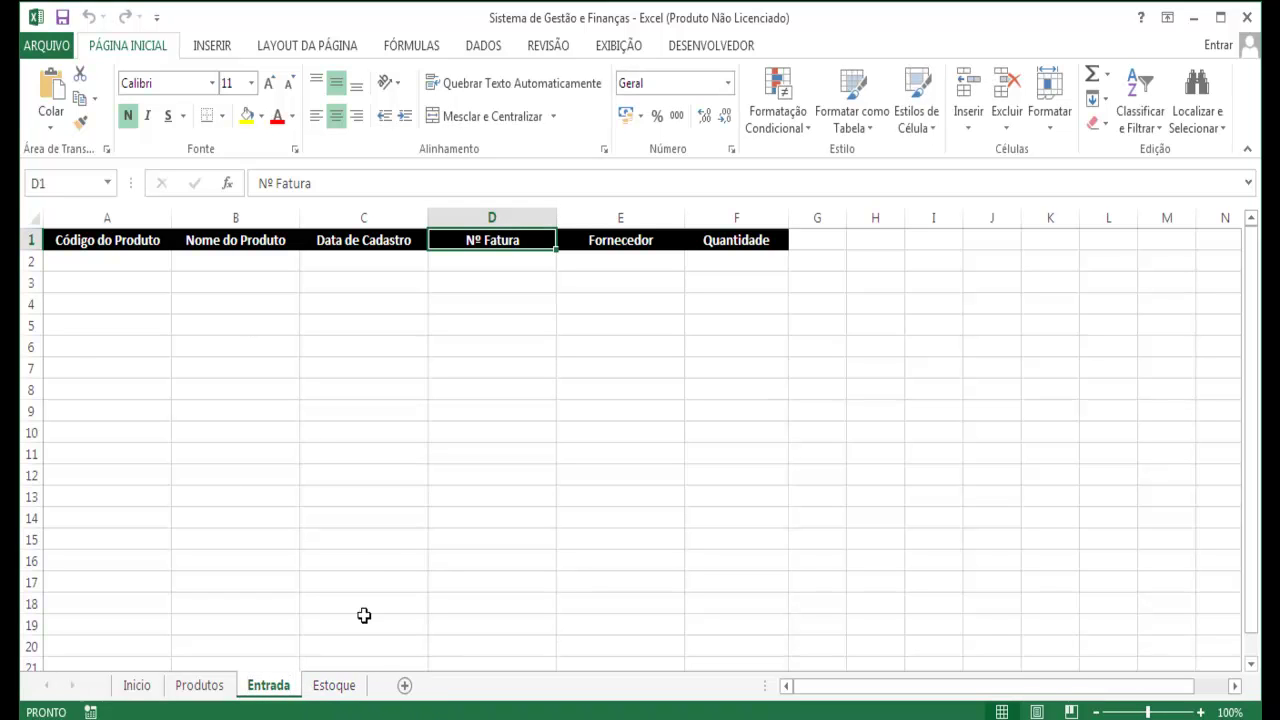
pyautogui.click(340, 687)
pyautogui.moveTo(312, 262); pyautogui.dragTo(330, 345)
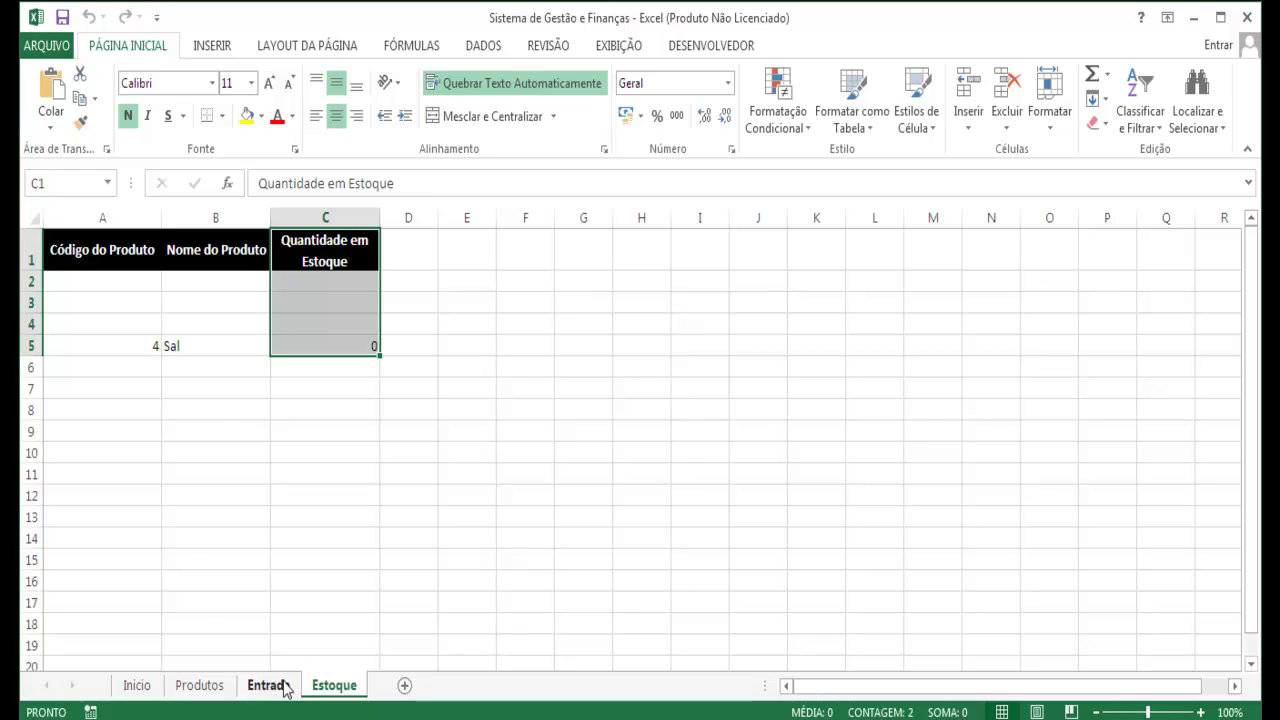
pyautogui.click(191, 344)
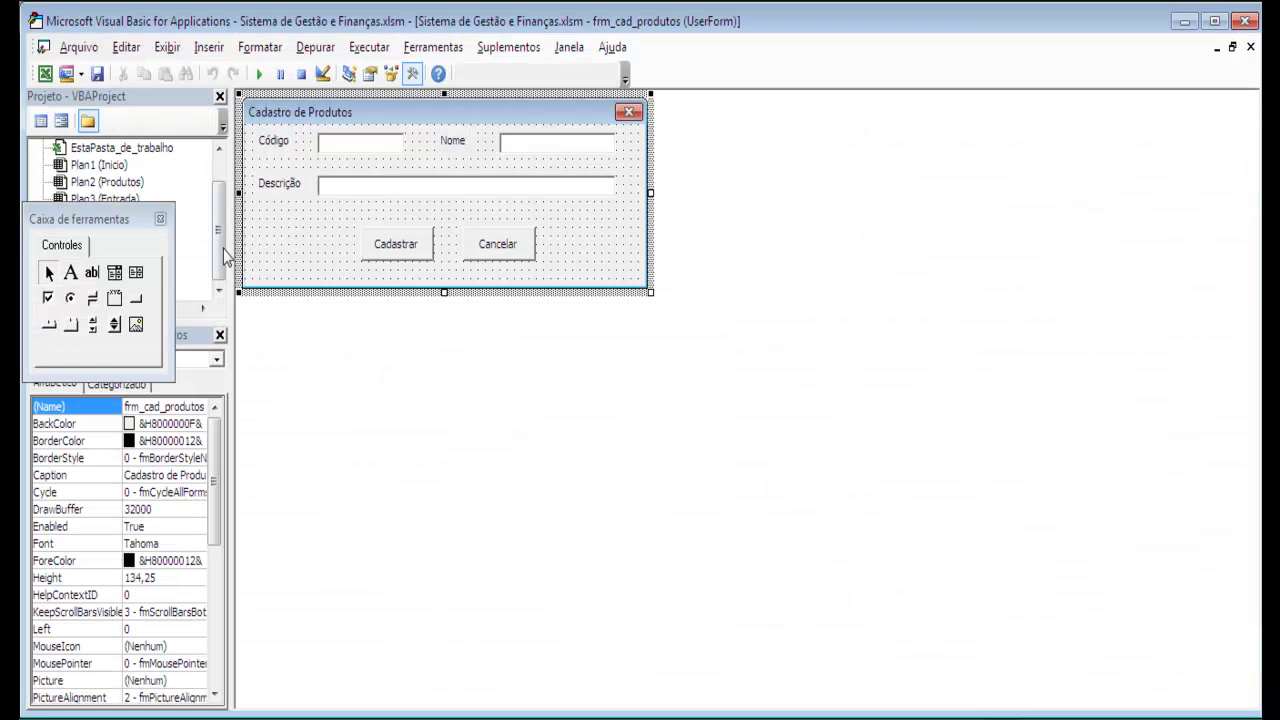
# Step: Open frm_editar_produtos in the VBA form designer and run it
pyautogui.moveTo(147, 220)
pyautogui.mouseDown()
pyautogui.moveTo(874, 234)
pyautogui.moveTo(819, 223)
pyautogui.mouseUp()
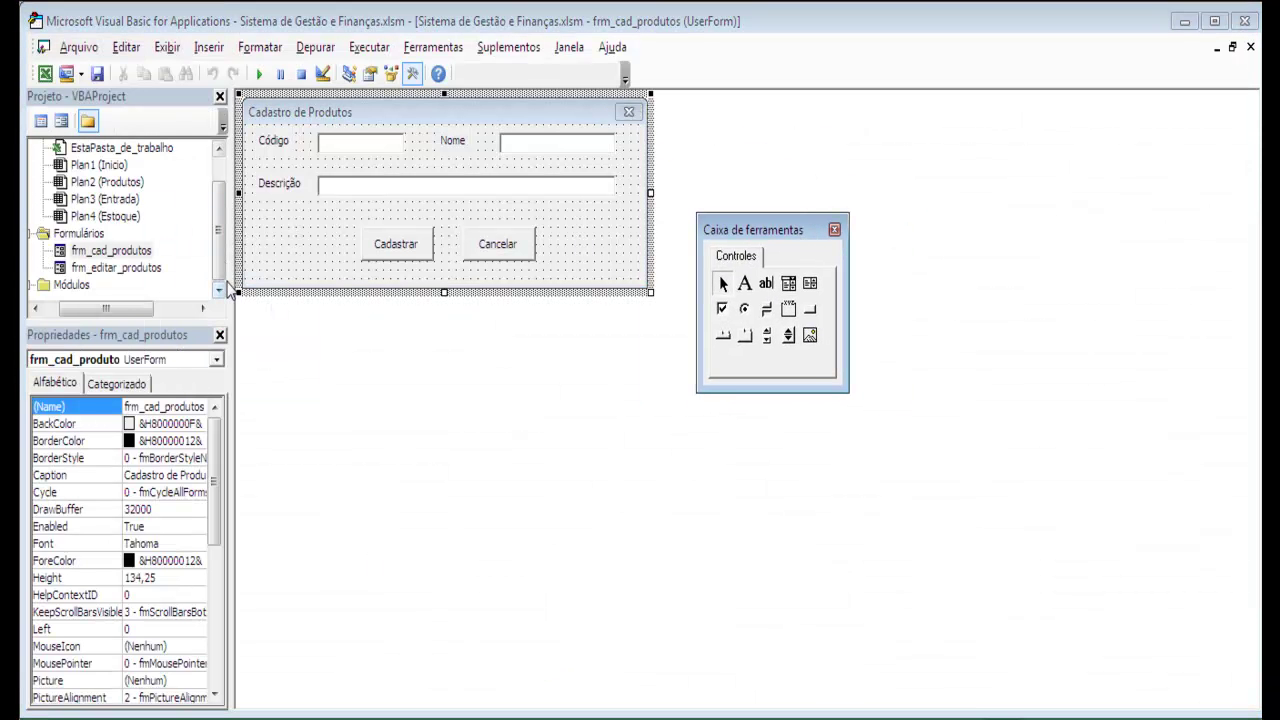
pyautogui.doubleClick(104, 268)
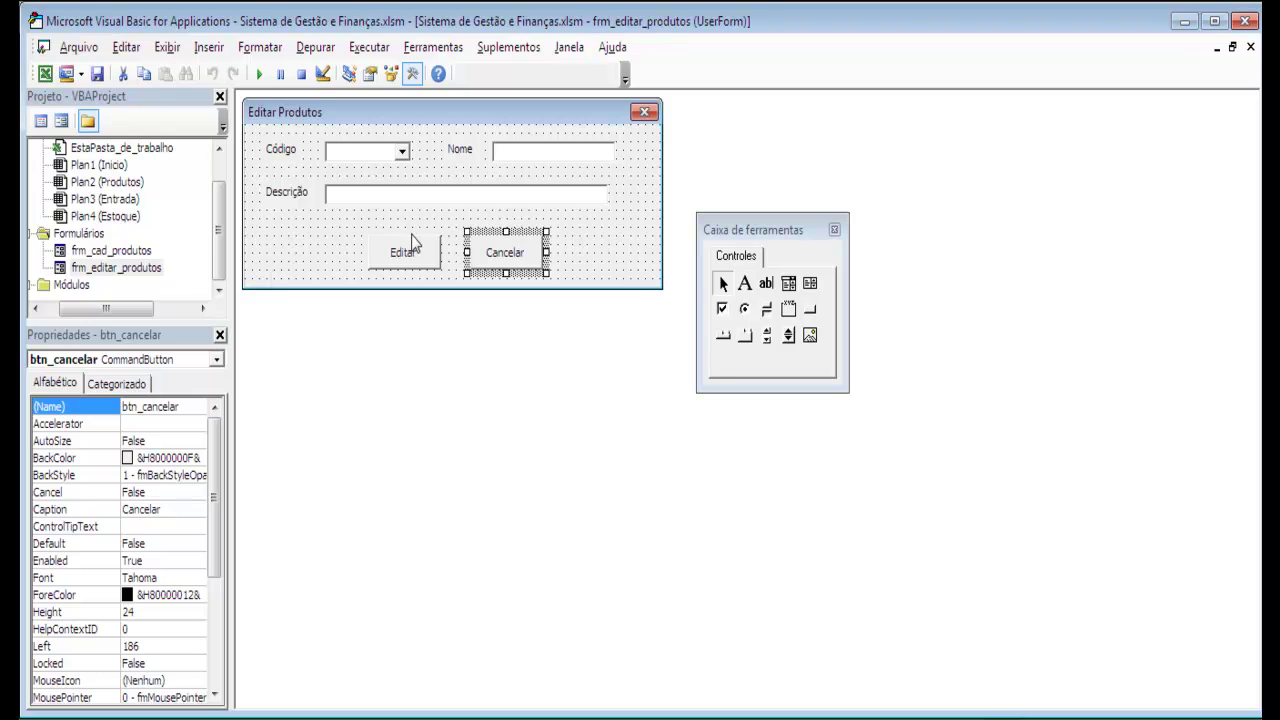
pyautogui.click(258, 75)
# Step: Pick product code 4, change its description to Sal Fino, and confirm the edit
pyautogui.click(589, 320)
pyautogui.click(555, 380)
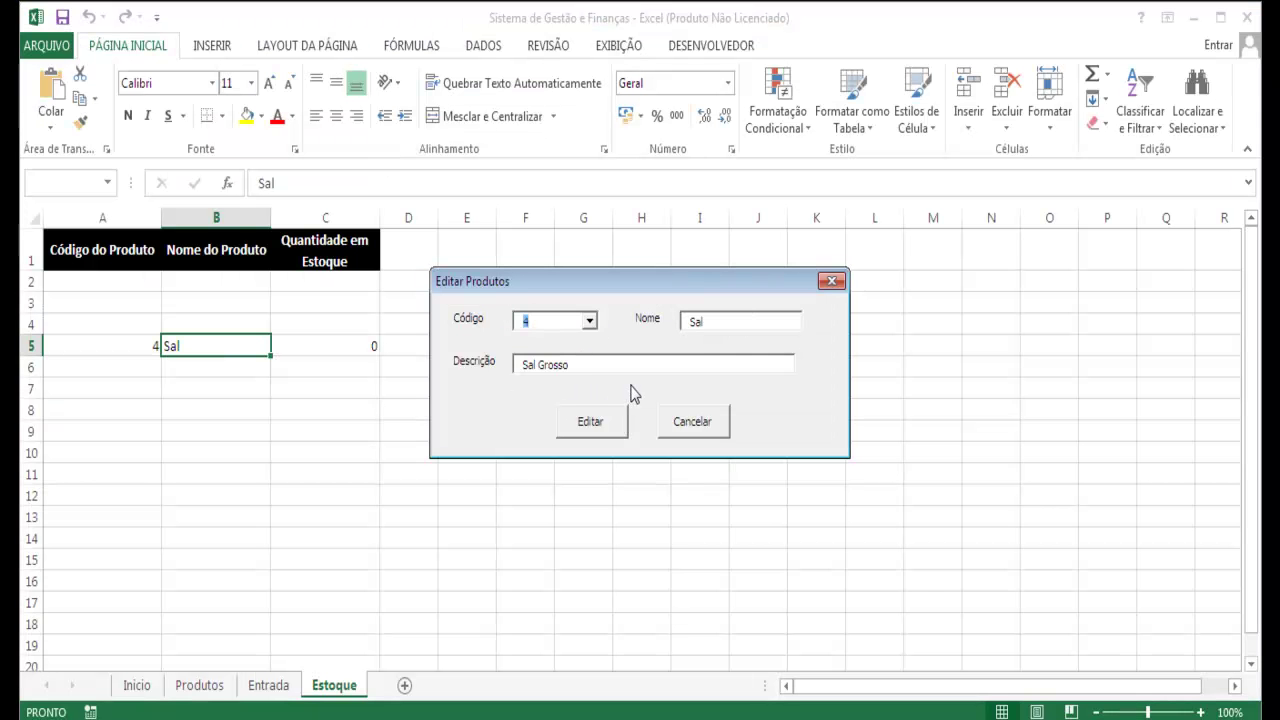
pyautogui.click(624, 364)
pyautogui.press('BackSpace')
pyautogui.write('Fin')
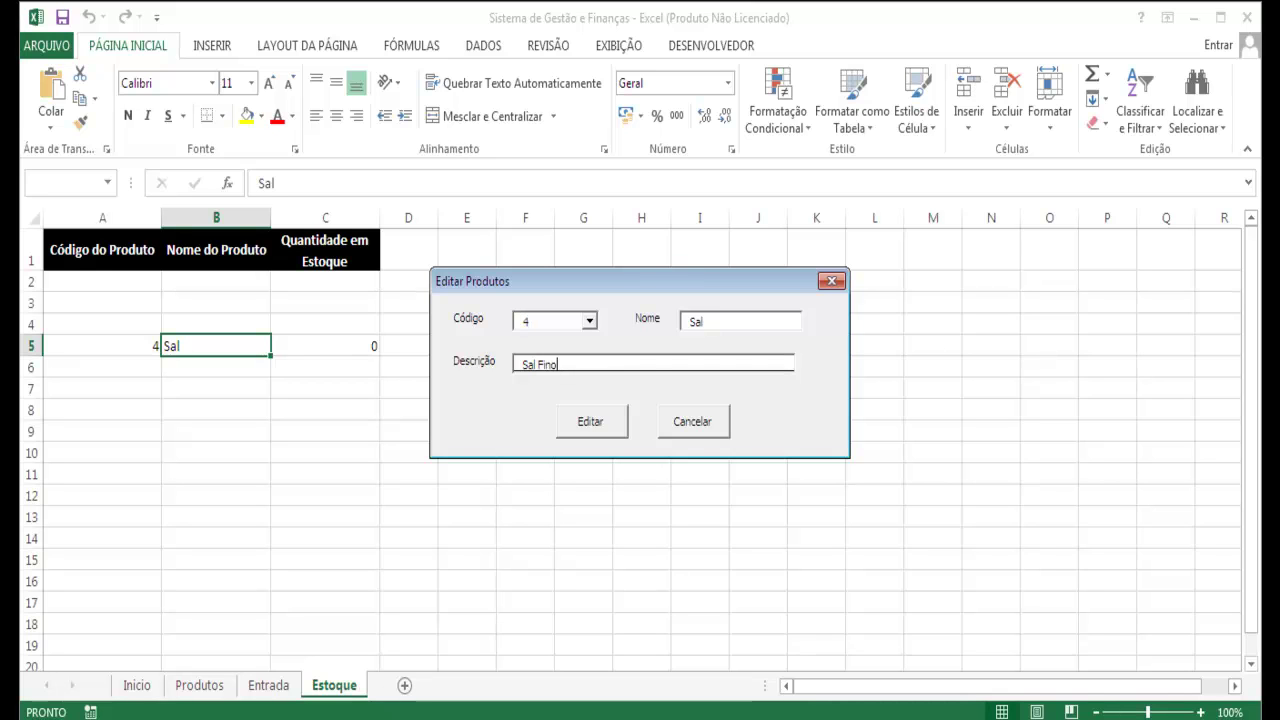
pyautogui.click(600, 432)
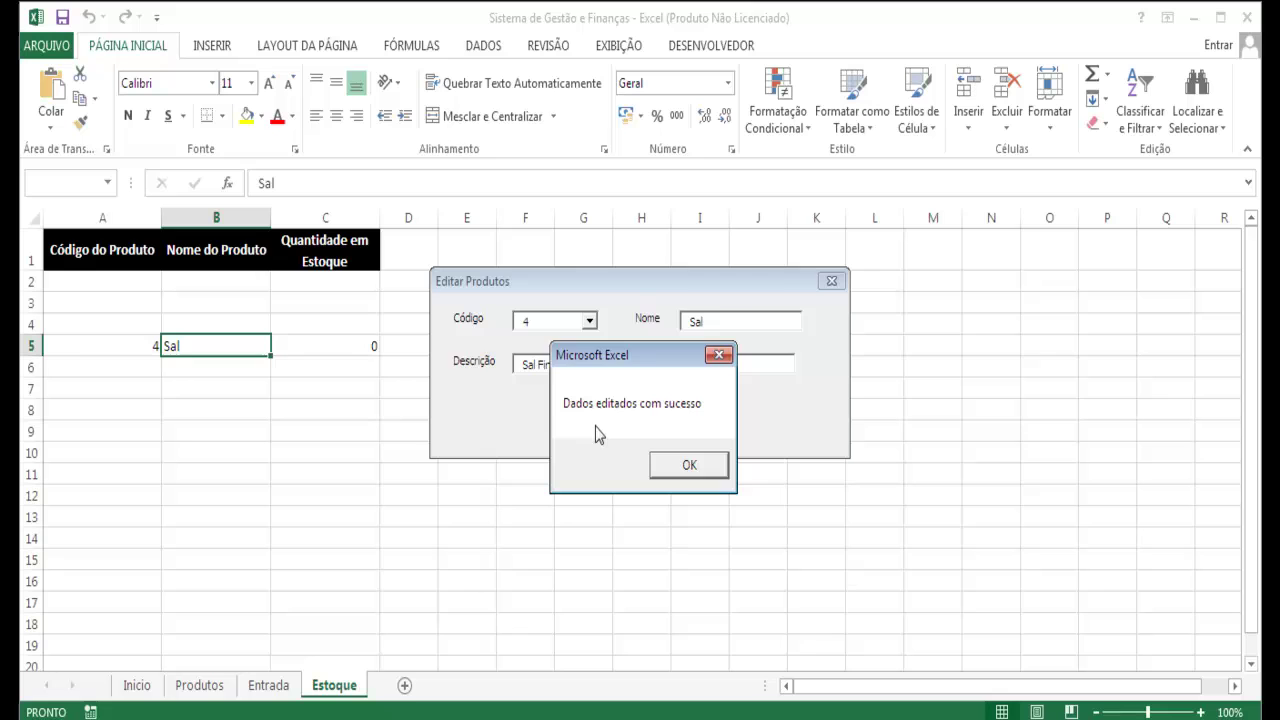
pyautogui.click(670, 455)
# Step: Move the running Editar Produtos form aside and close it
pyautogui.moveTo(619, 283); pyautogui.dragTo(591, 287)
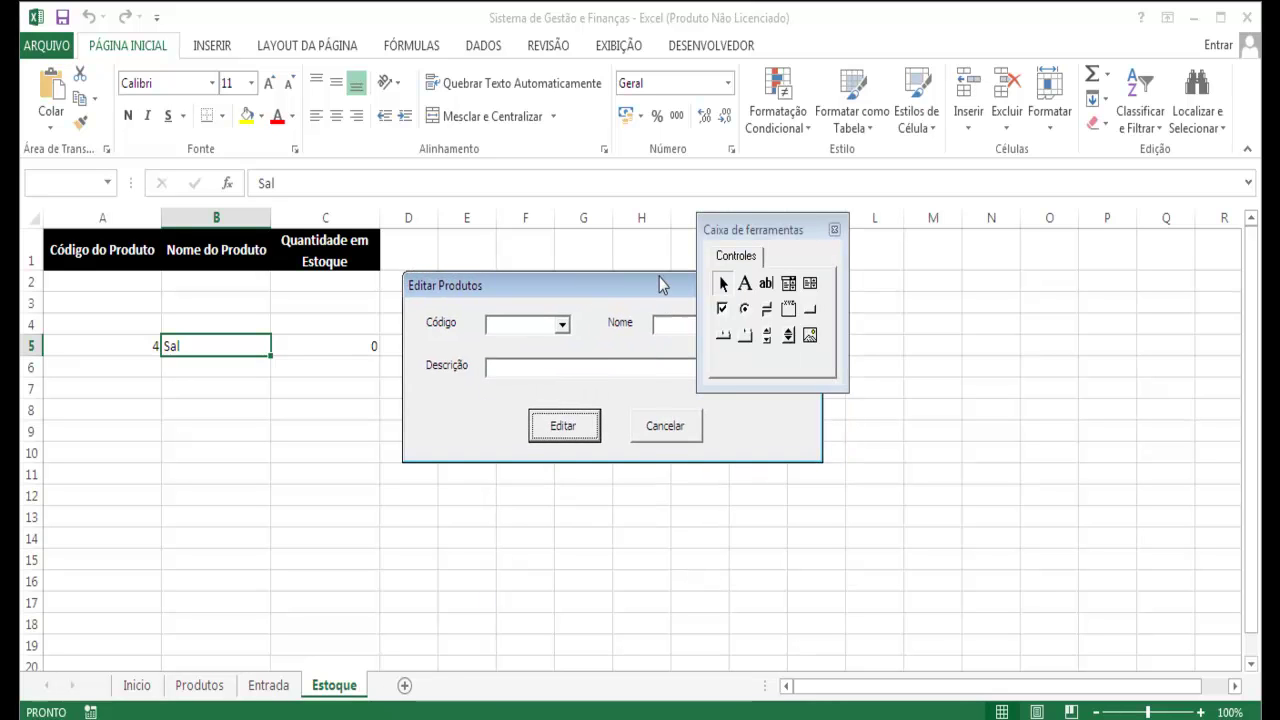
pyautogui.moveTo(659, 283); pyautogui.dragTo(549, 324)
pyautogui.click(690, 326)
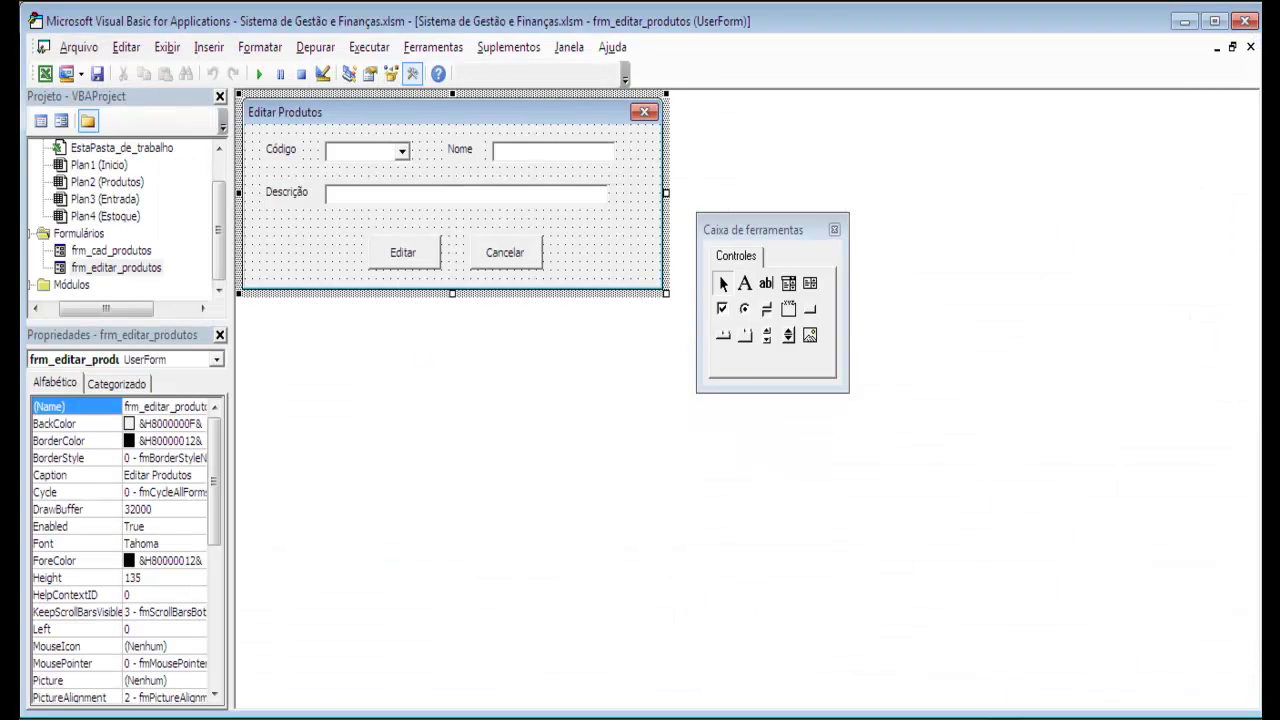
# Step: Back in Excel, check that Produtos cell C5 now reads Sal Fino
pyautogui.hotkey('alt', 'F11')
pyautogui.click(200, 685)
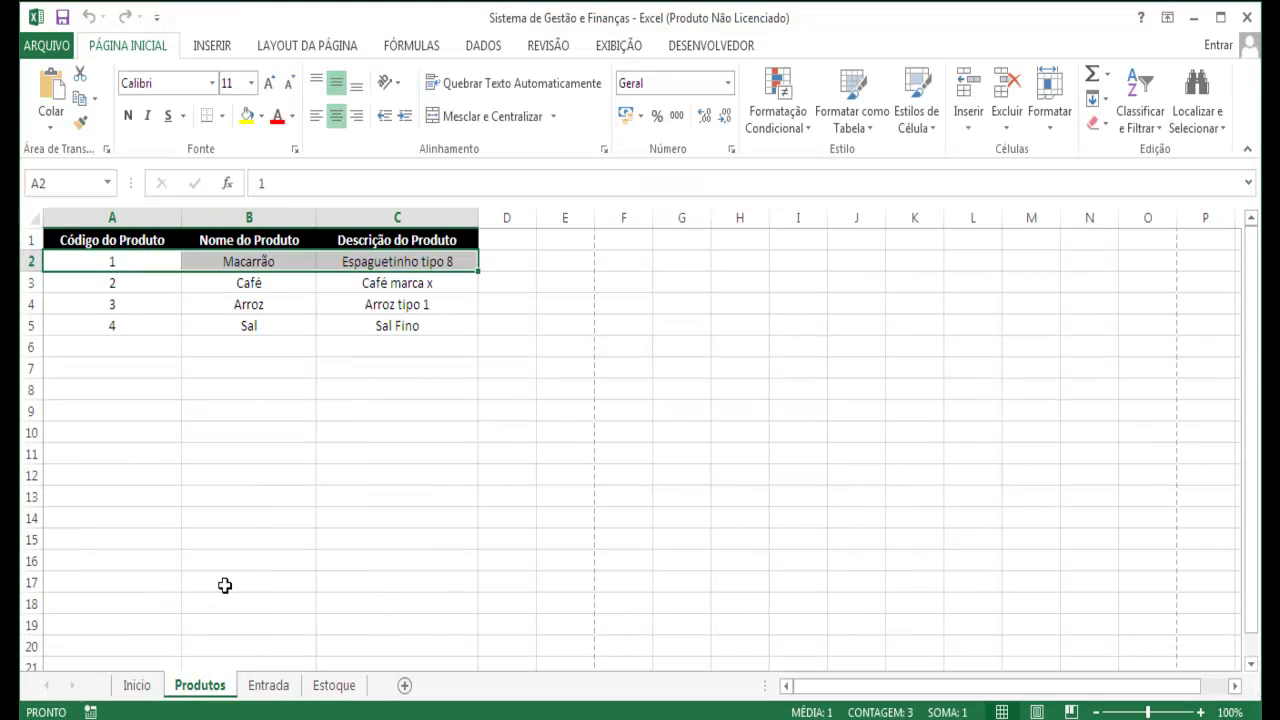
pyautogui.click(367, 331)
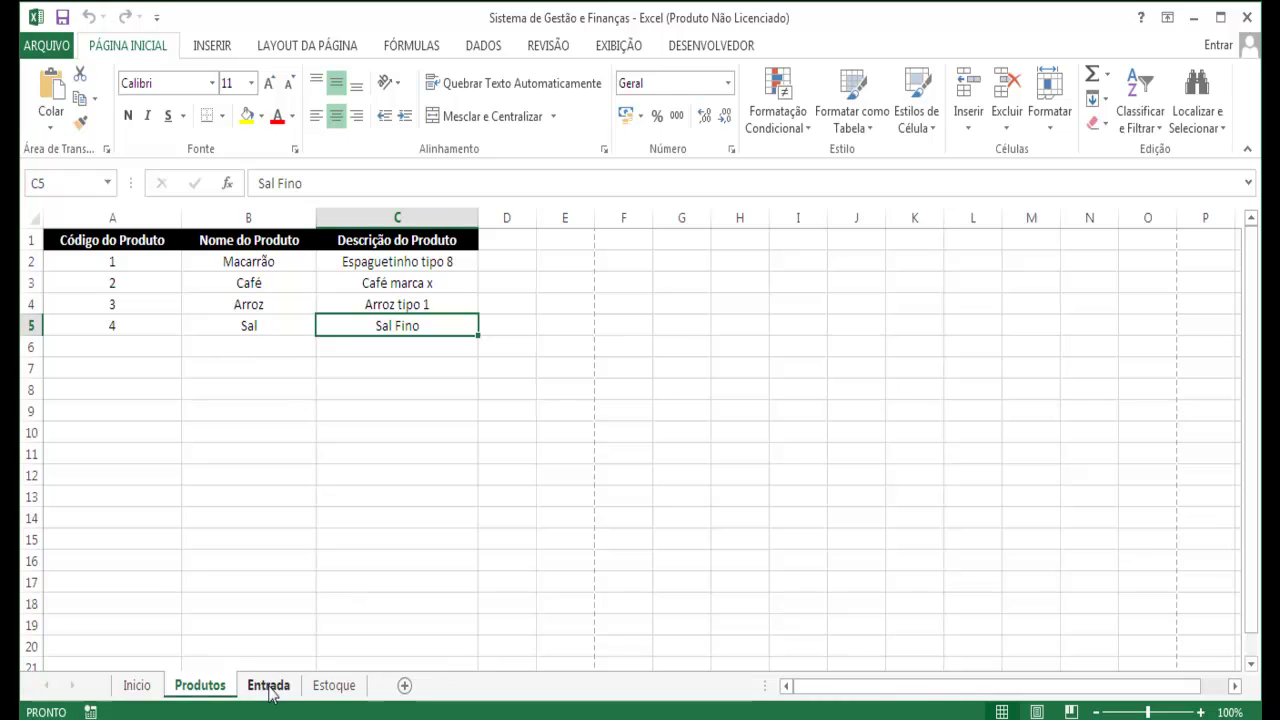
pyautogui.moveTo(405, 258); pyautogui.dragTo(420, 331)
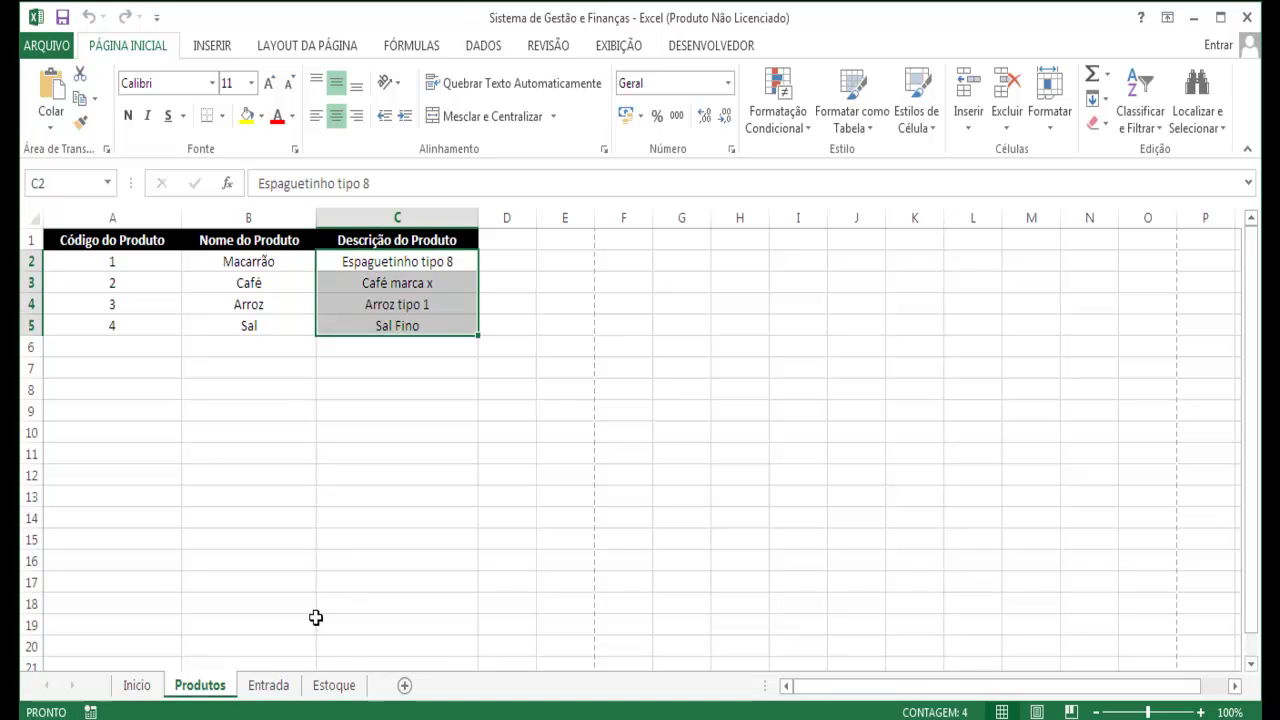
# Step: Look over the Entrada and Estoque sheets, then return to the VBA editor
pyautogui.click(285, 690)
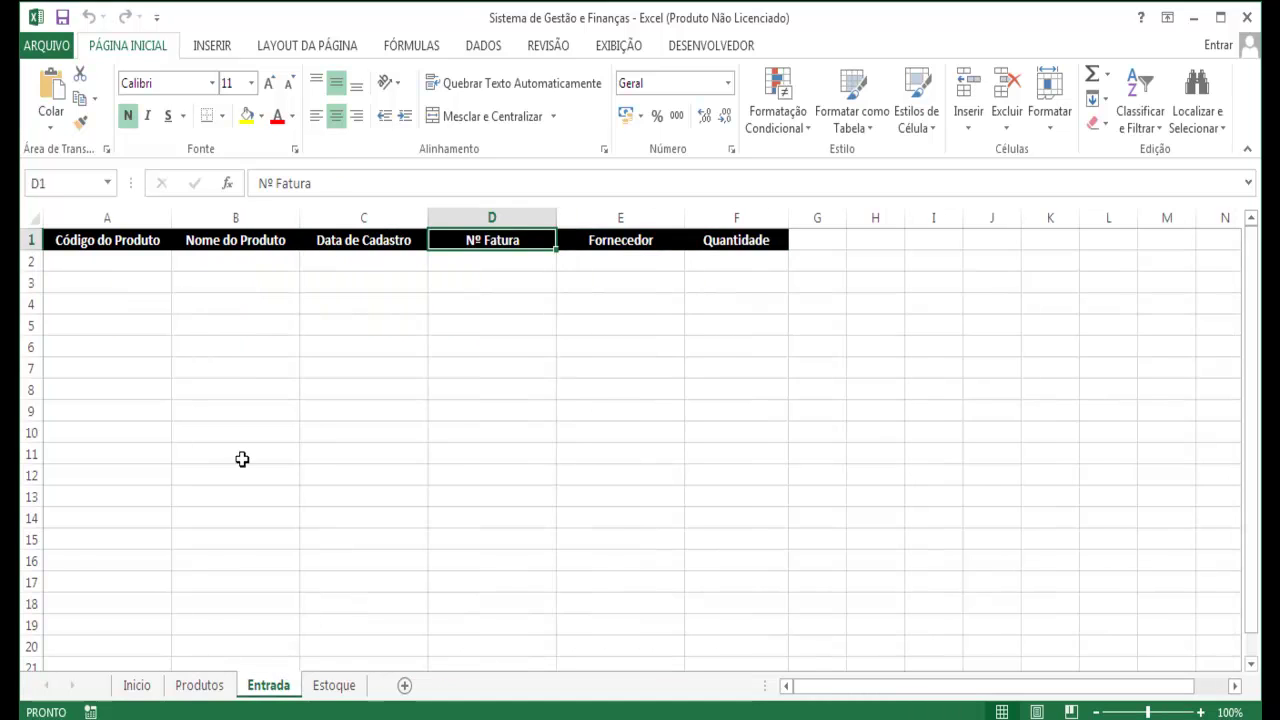
pyautogui.moveTo(213, 265); pyautogui.dragTo(234, 363)
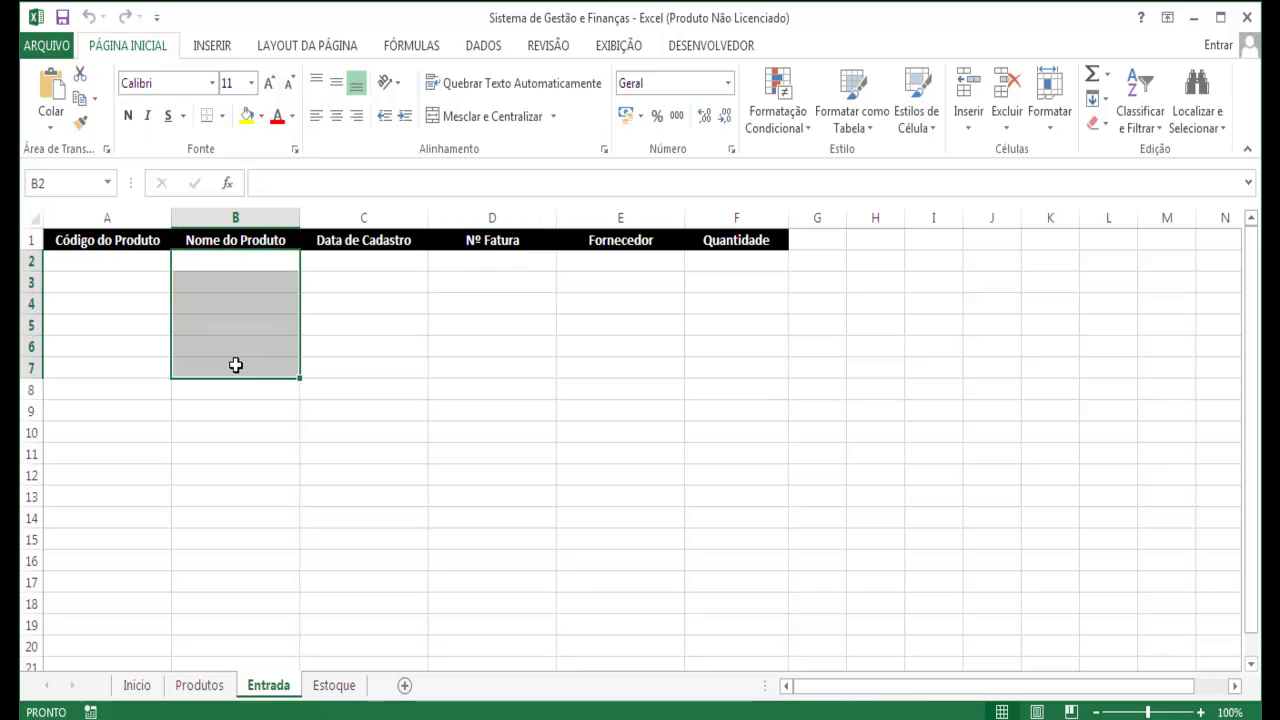
pyautogui.click(331, 687)
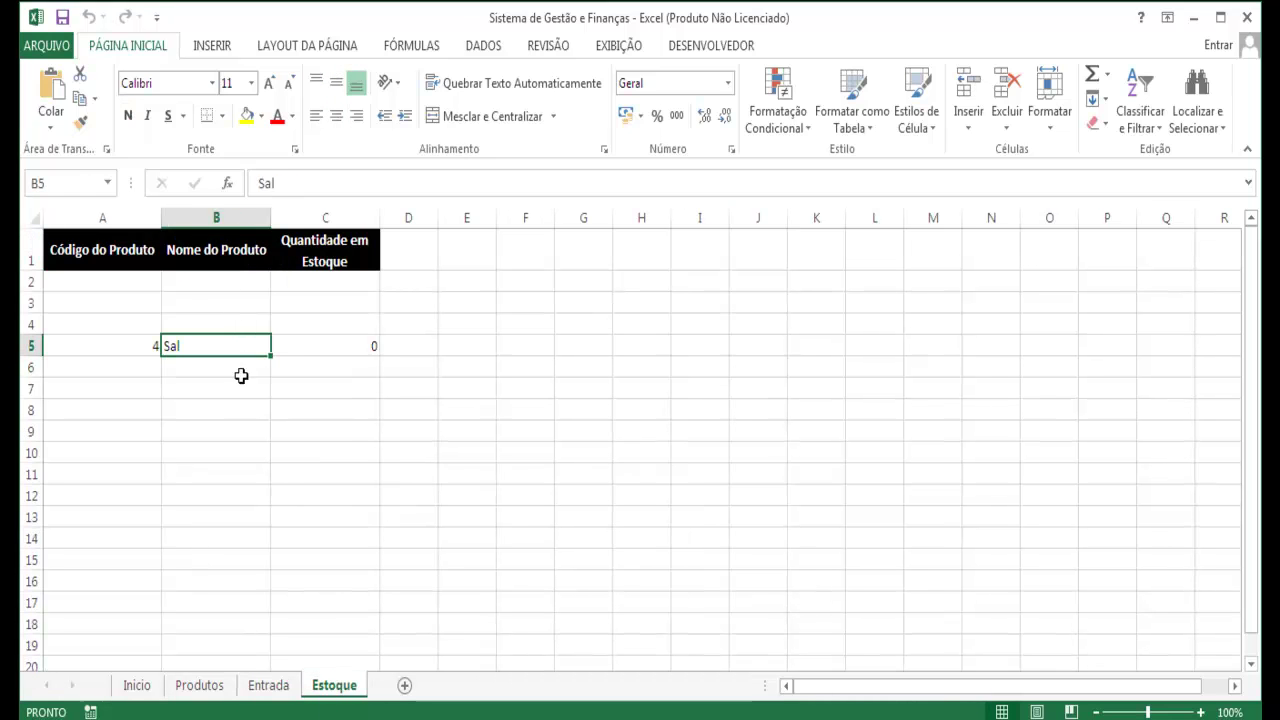
pyautogui.click(278, 690)
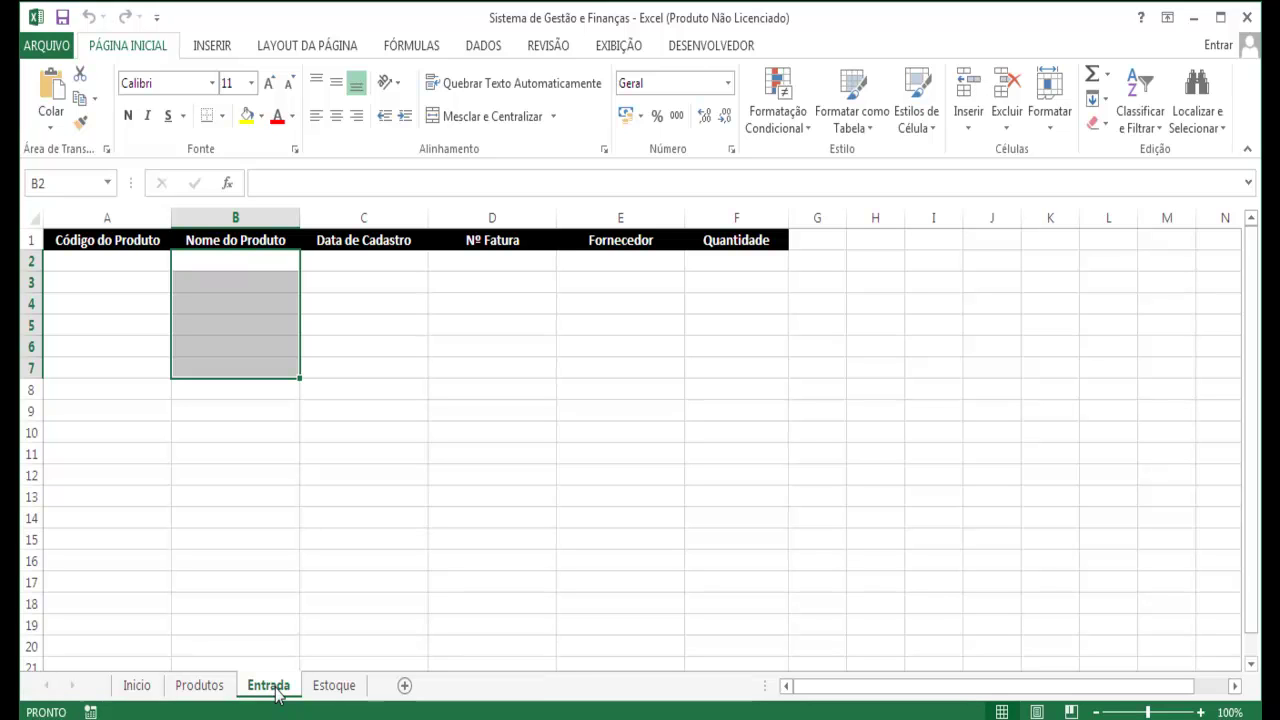
pyautogui.click(214, 689)
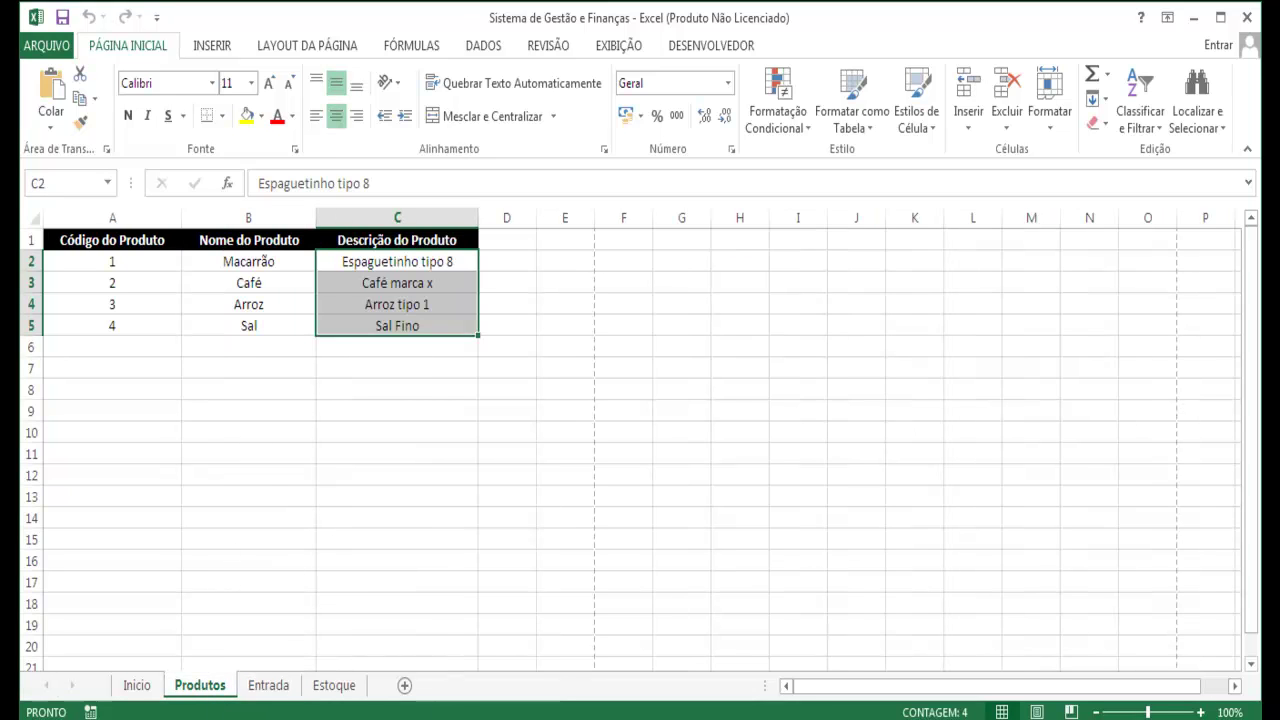
pyautogui.hotkey('alt', 'F11')
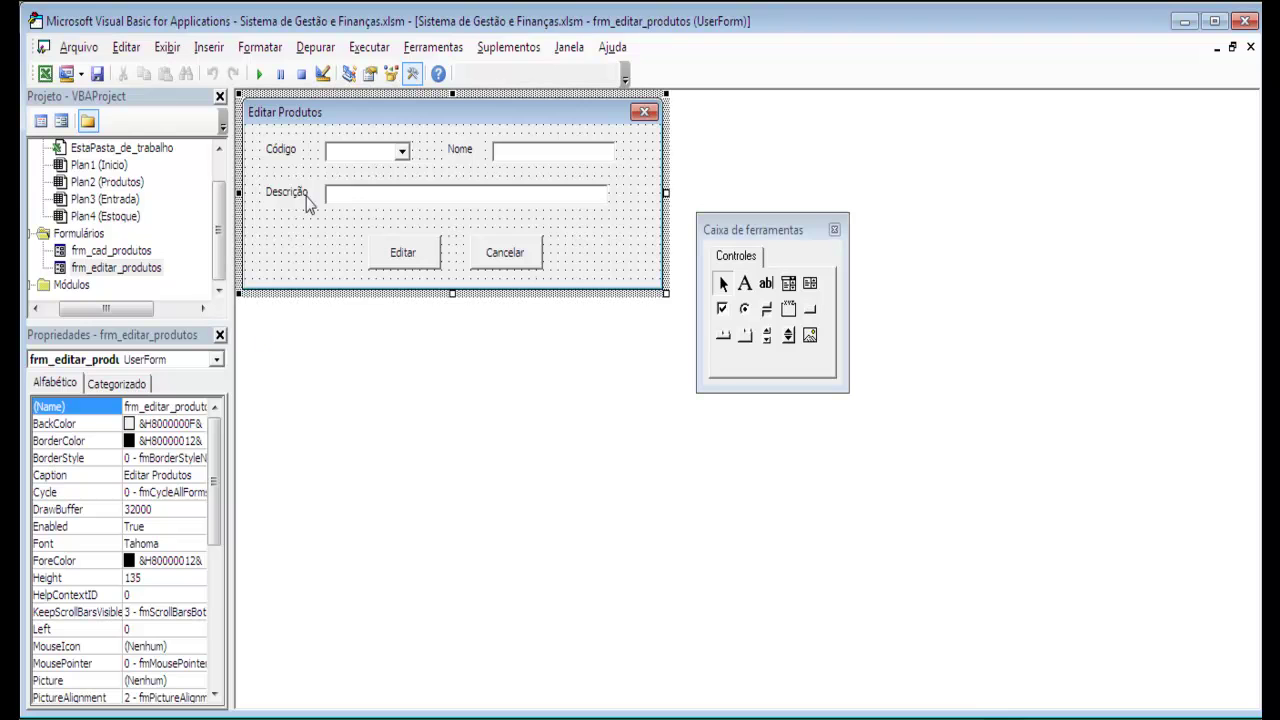
# Step: Open the Editar button's btn_editar_Click procedure in the code window
pyautogui.click(405, 256)
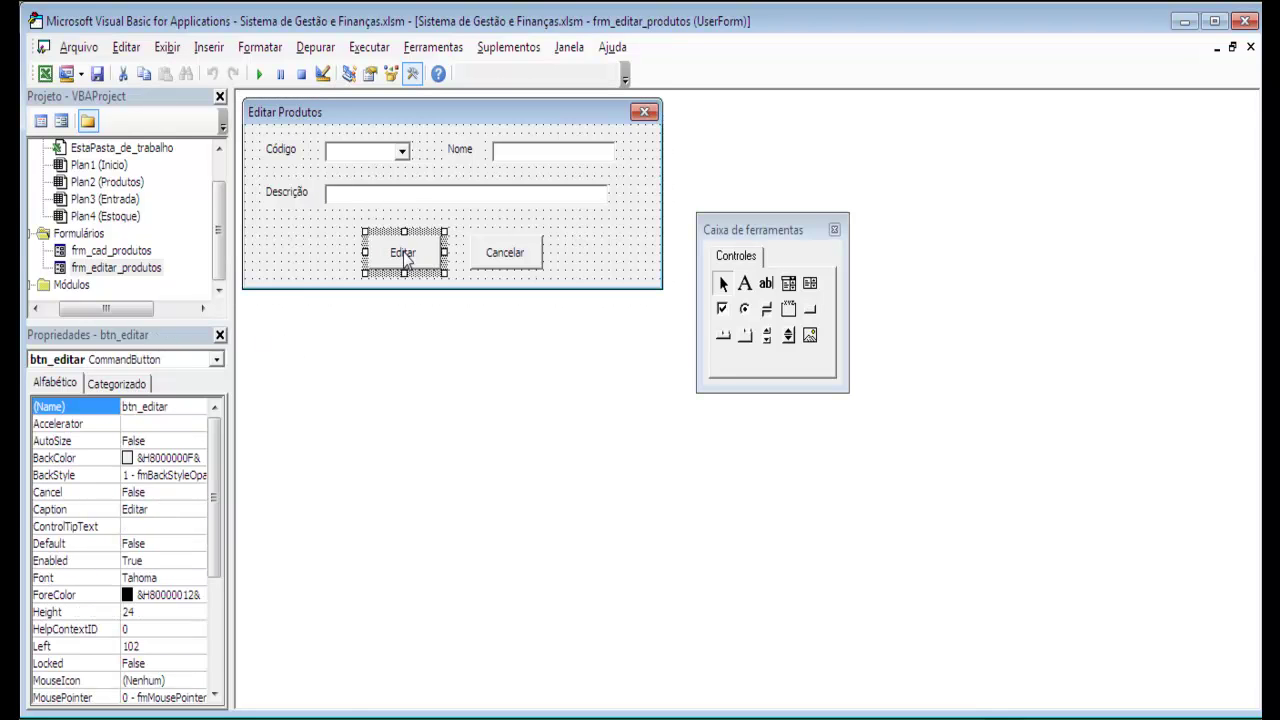
pyautogui.doubleClick(423, 256)
pyautogui.scroll(-3, 556, 375)
pyautogui.scroll(-1, 556, 375)
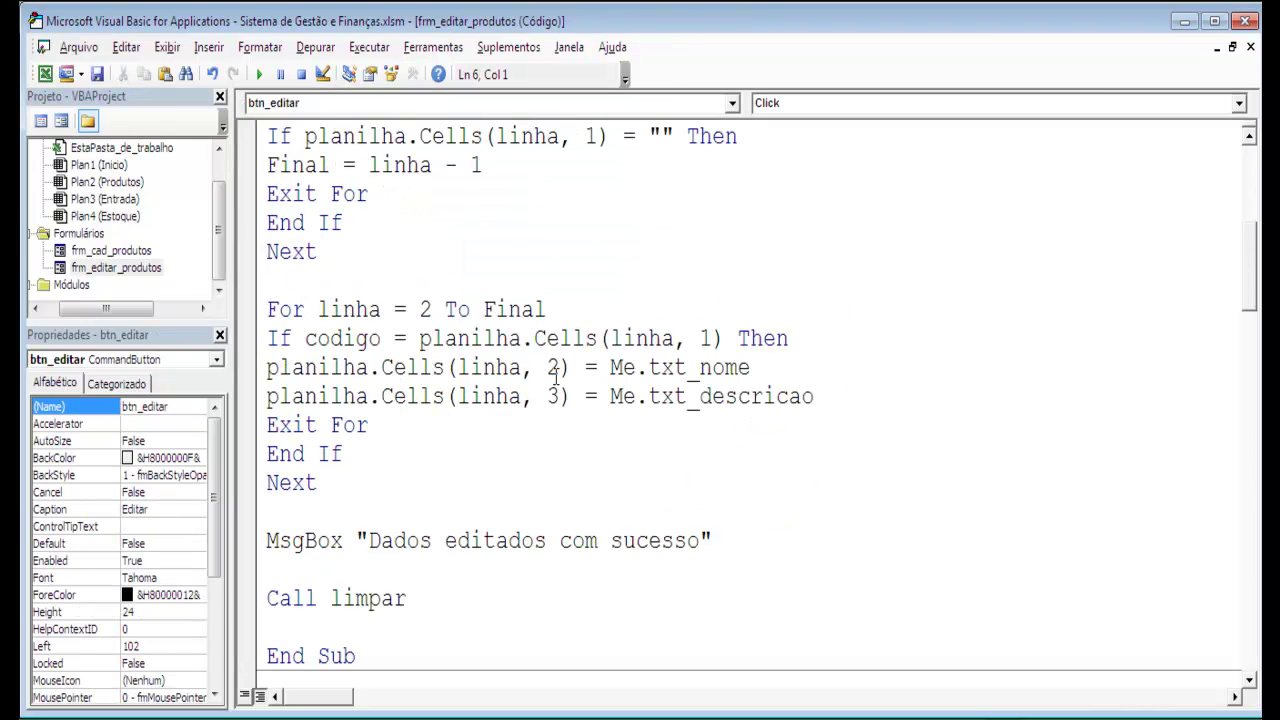
pyautogui.scroll(2, 556, 375)
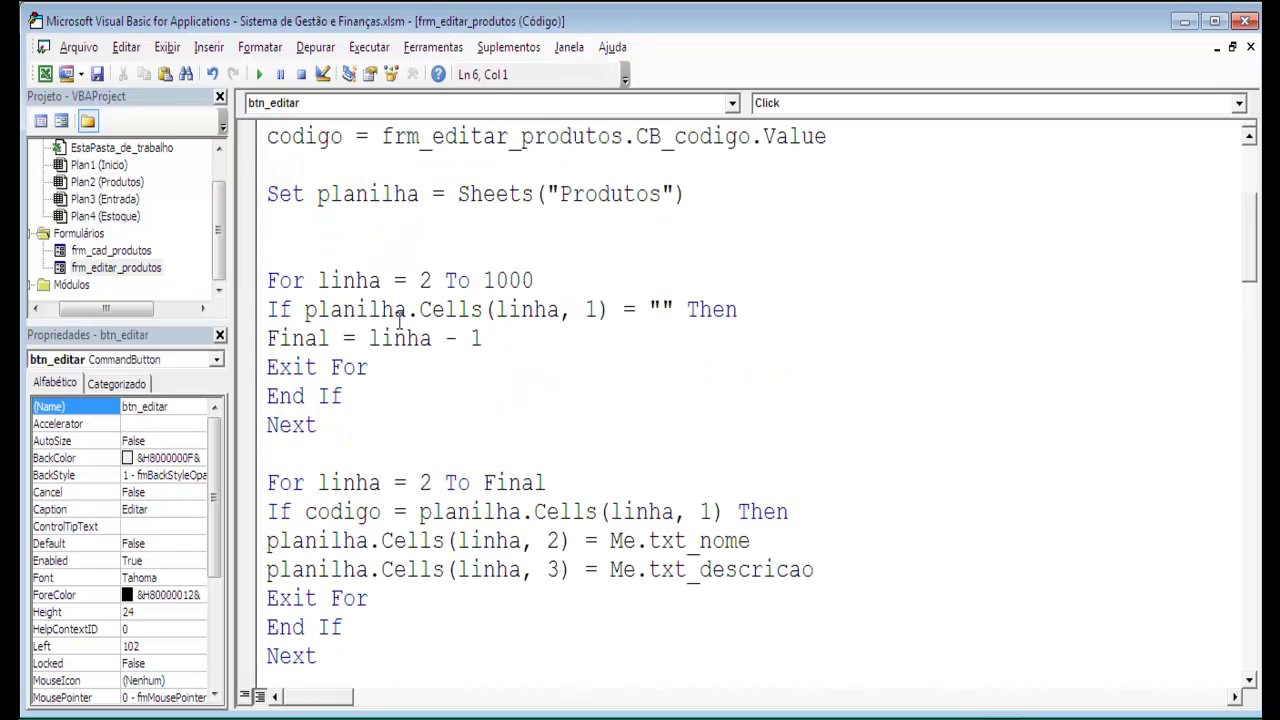
pyautogui.scroll(1, 450, 320)
pyautogui.scroll(2, 465, 334)
pyautogui.scroll(1, 465, 340)
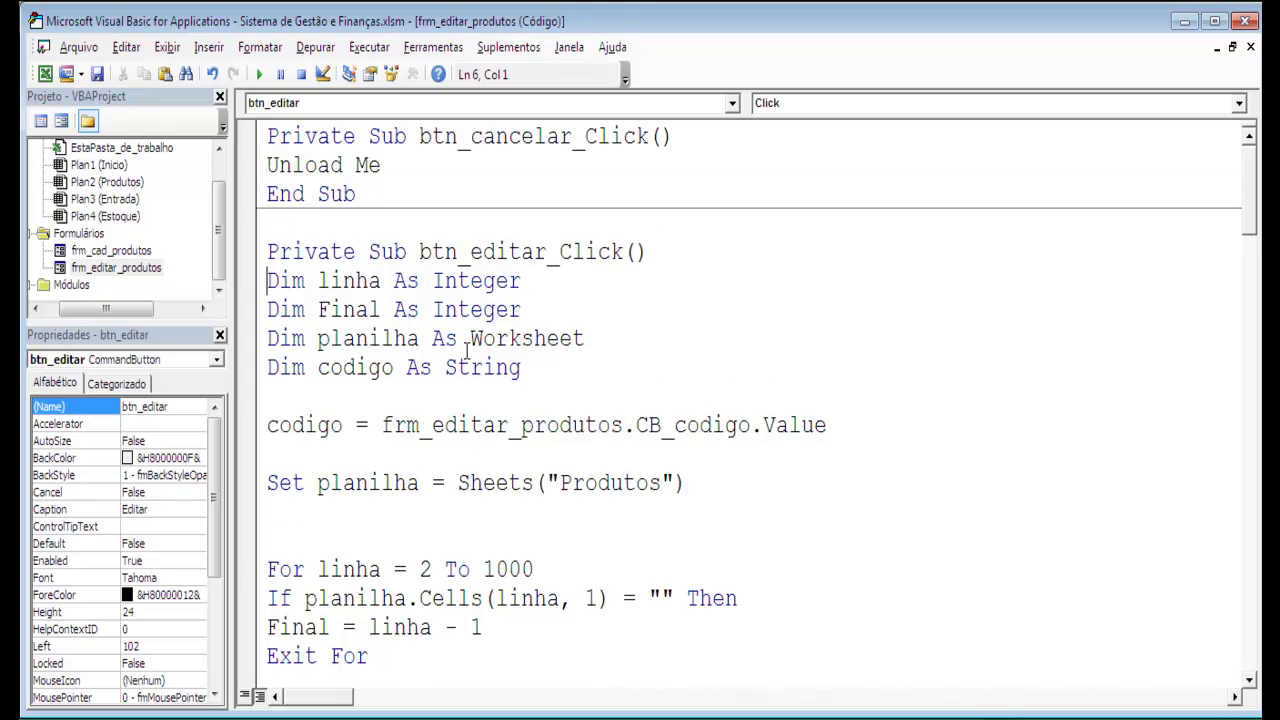
# Step: Duplicate the Dim planilha As Worksheet line as planilha_entrada and planilha_estoque
pyautogui.moveTo(595, 342); pyautogui.dragTo(267, 345)
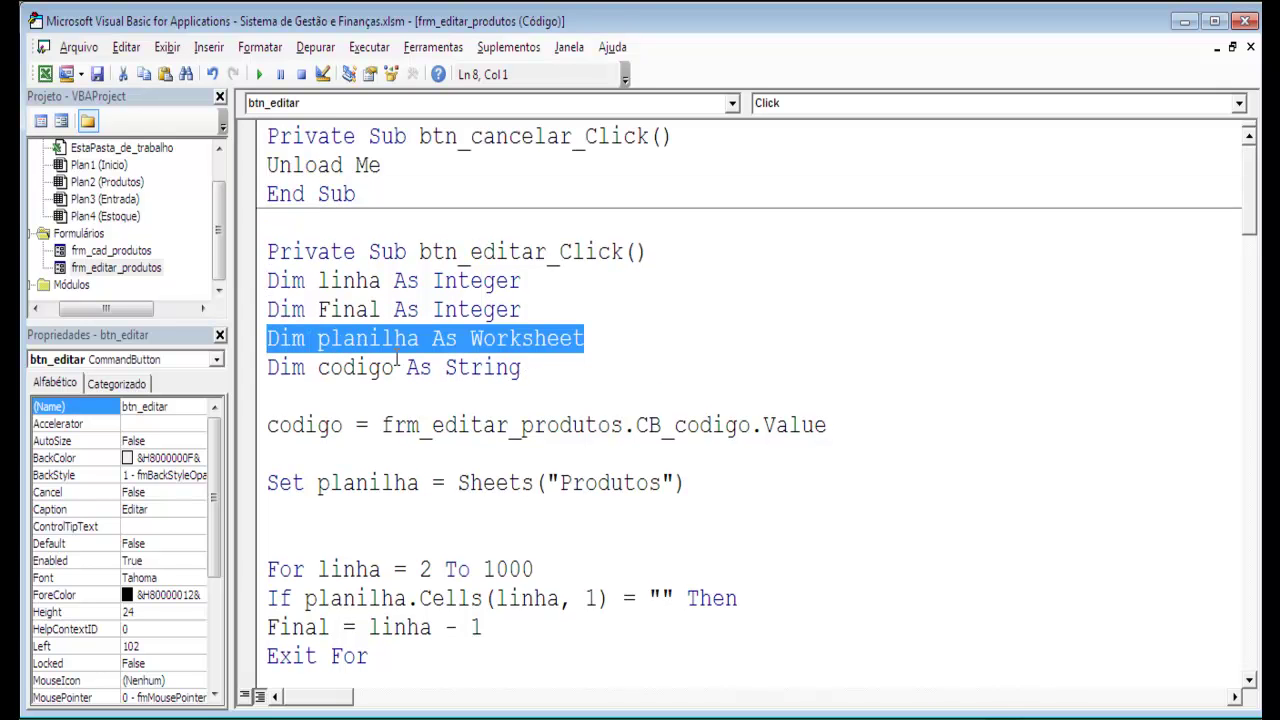
pyautogui.hotkey('ctrl', 'c')
pyautogui.click(620, 338)
pyautogui.press('Return')
pyautogui.hotkey('ctrl', 'v')
pyautogui.press('Return')
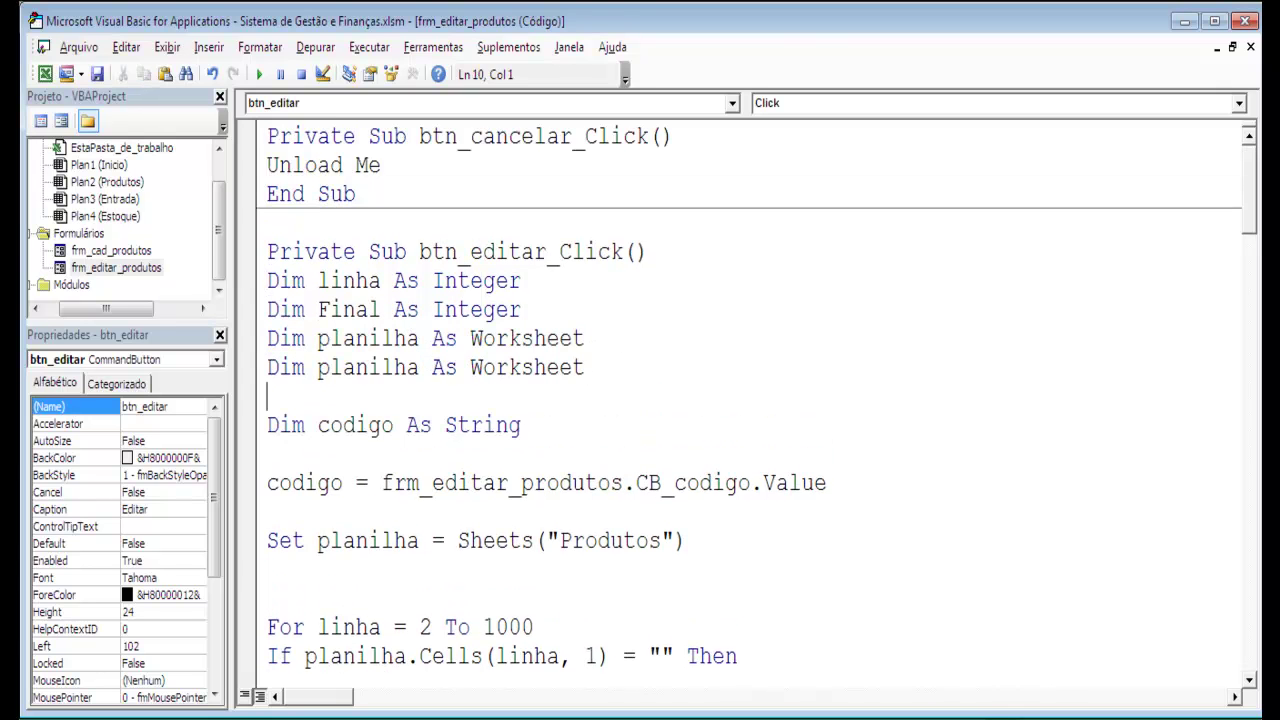
pyautogui.hotkey('ctrl', 'v')
pyautogui.click(424, 367)
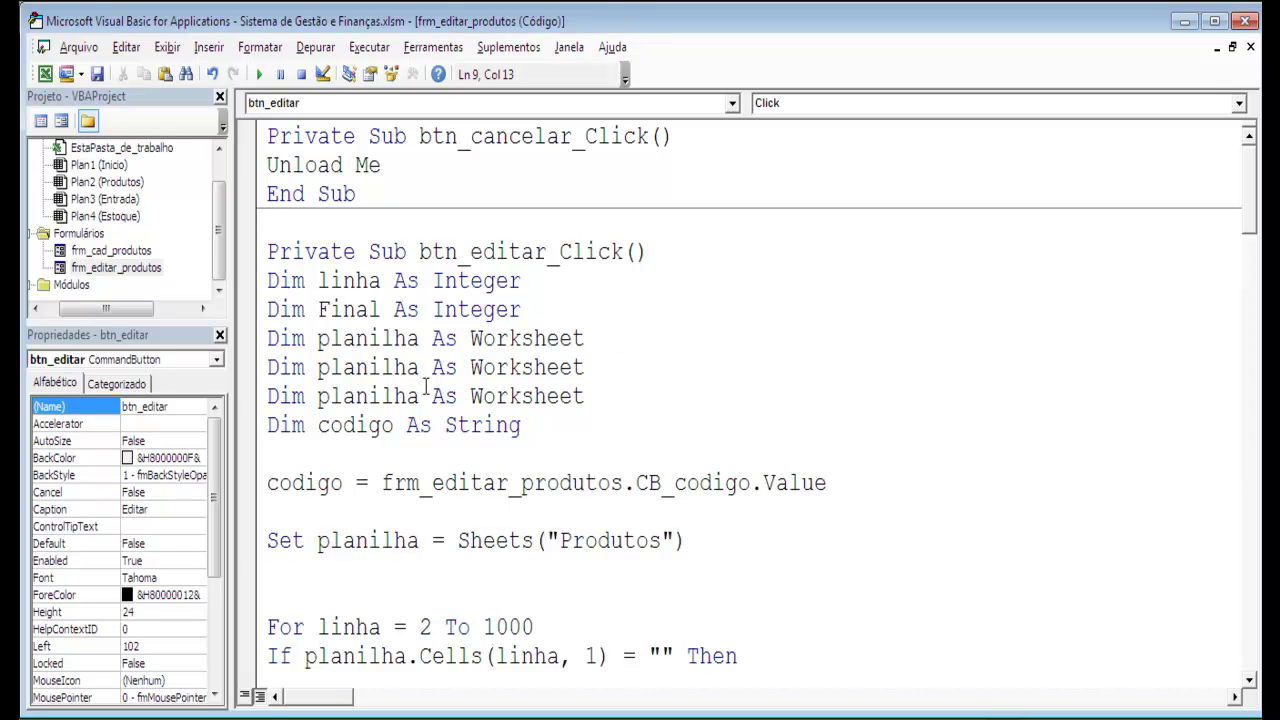
pyautogui.write('_entrada')
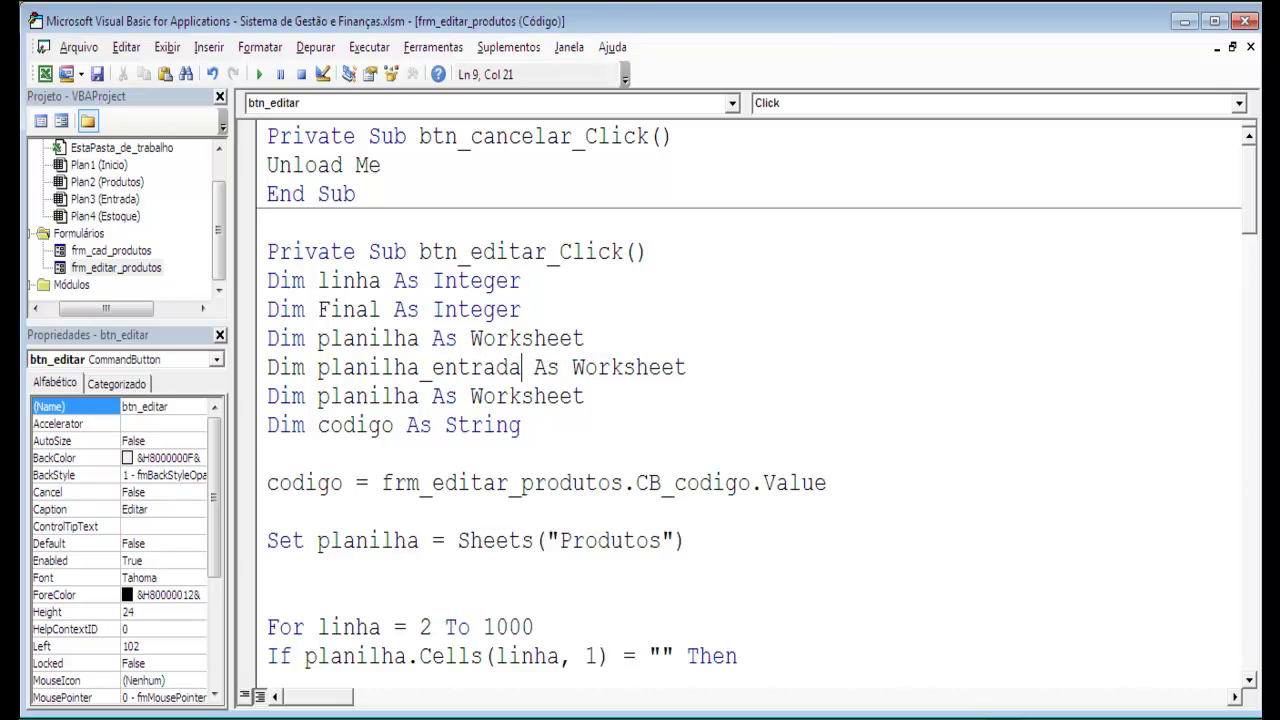
pyautogui.click(418, 396)
pyautogui.write('_estoque')
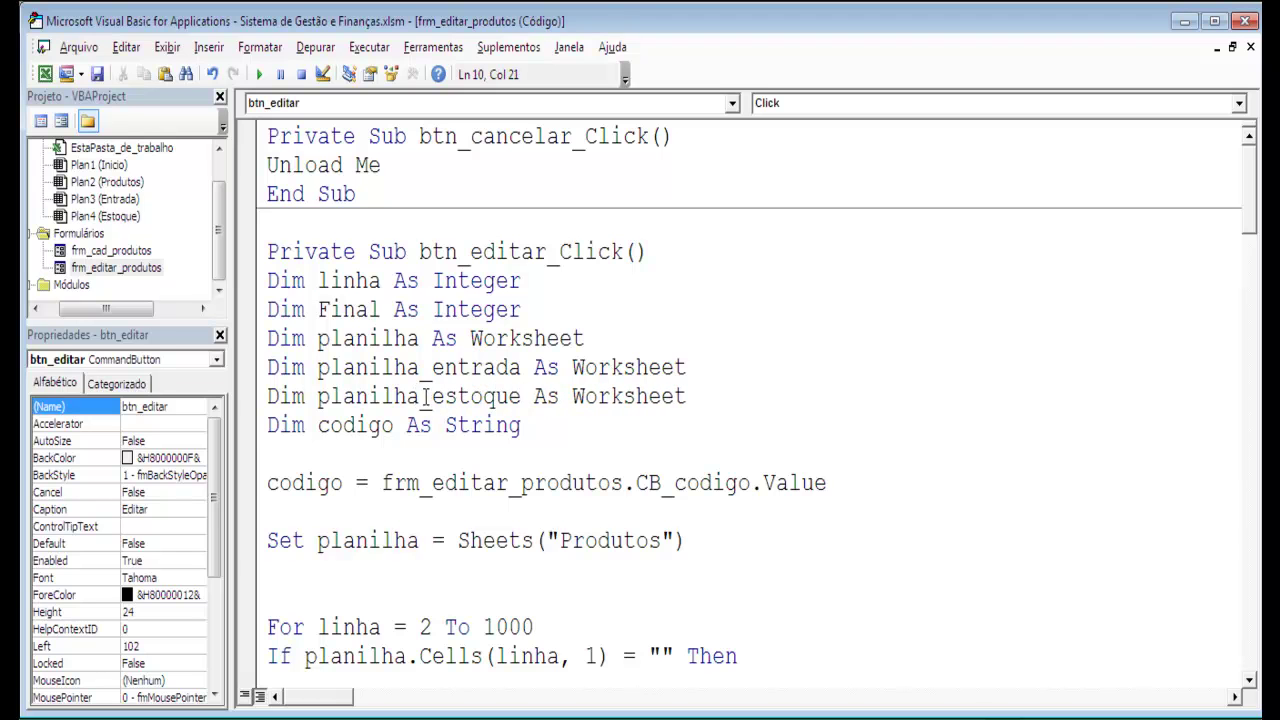
# Step: Add Set lines assigning planilha_entrada to Sheets("Entrada") and a planilha_estoque copy below
pyautogui.moveTo(694, 552); pyautogui.dragTo(124, 554)
pyautogui.click(299, 576)
pyautogui.hotkey('ctrl', 'v')
pyautogui.press('Return')
pyautogui.hotkey('ctrl', 'v')
pyautogui.click(419, 570)
pyautogui.write('_entrada')
pyautogui.click(421, 598)
pyautogui.write('_estoque')
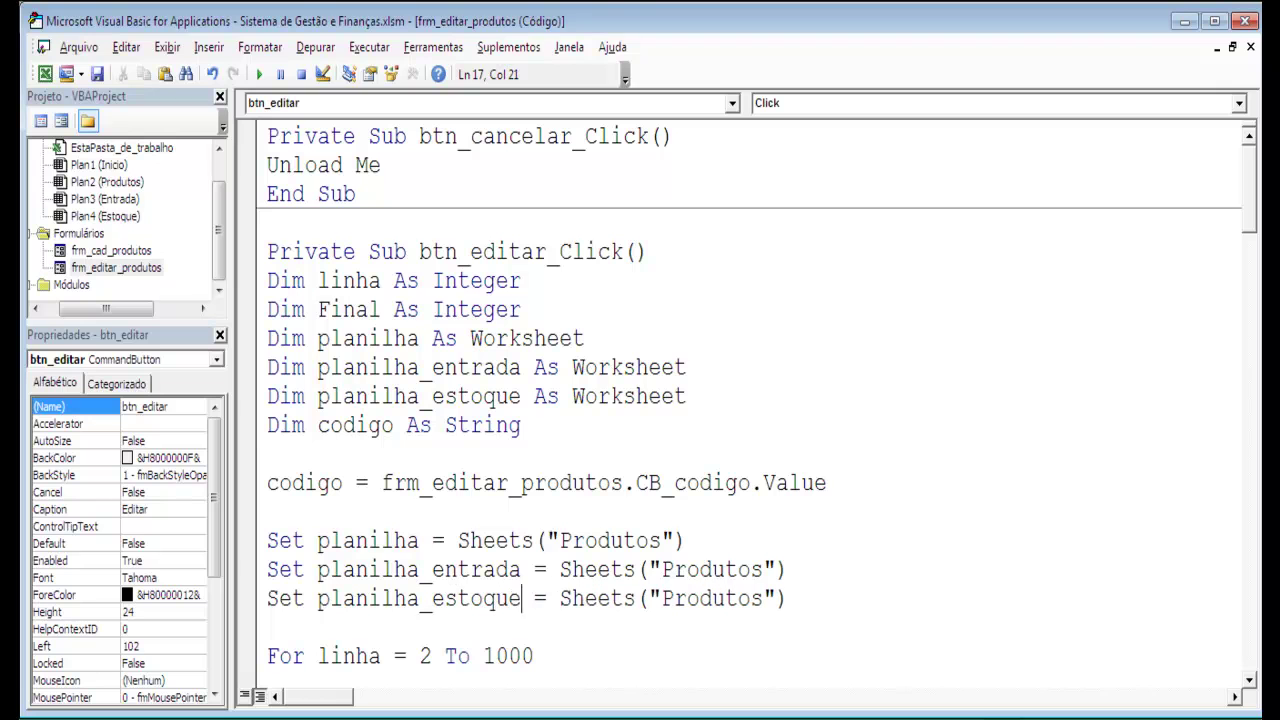
pyautogui.moveTo(772, 570); pyautogui.dragTo(662, 570)
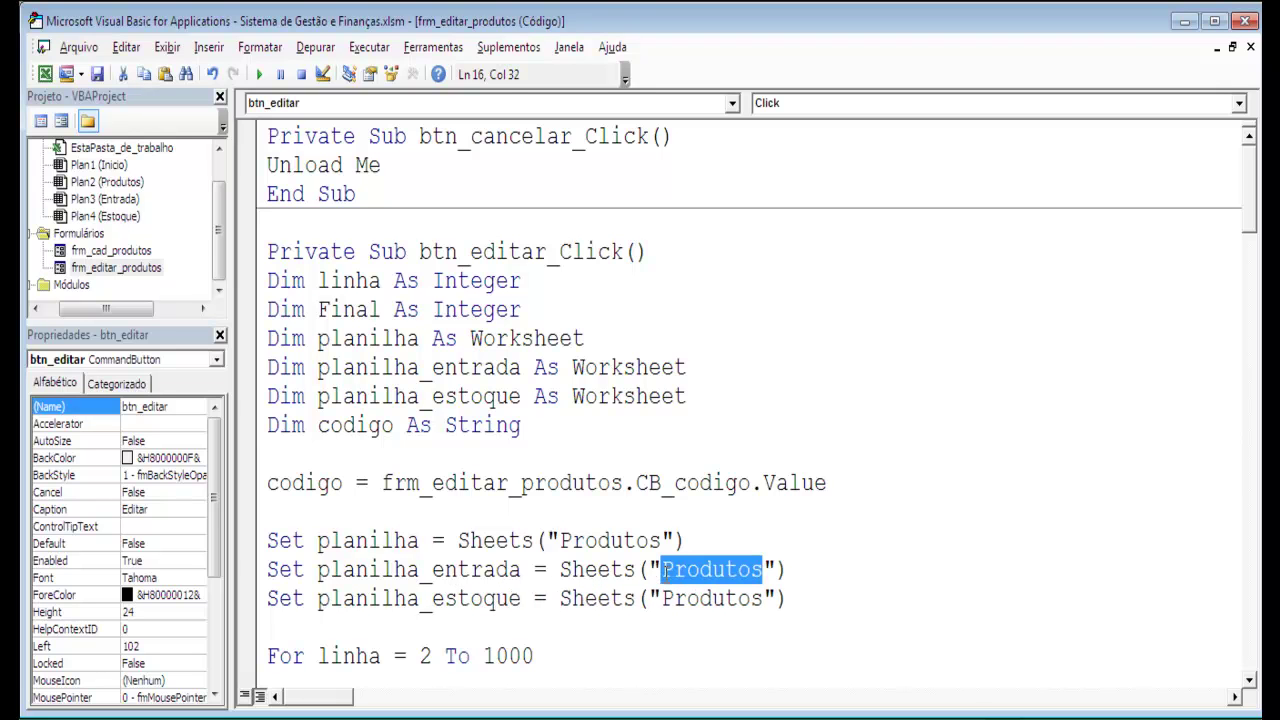
pyautogui.write('Entrada')
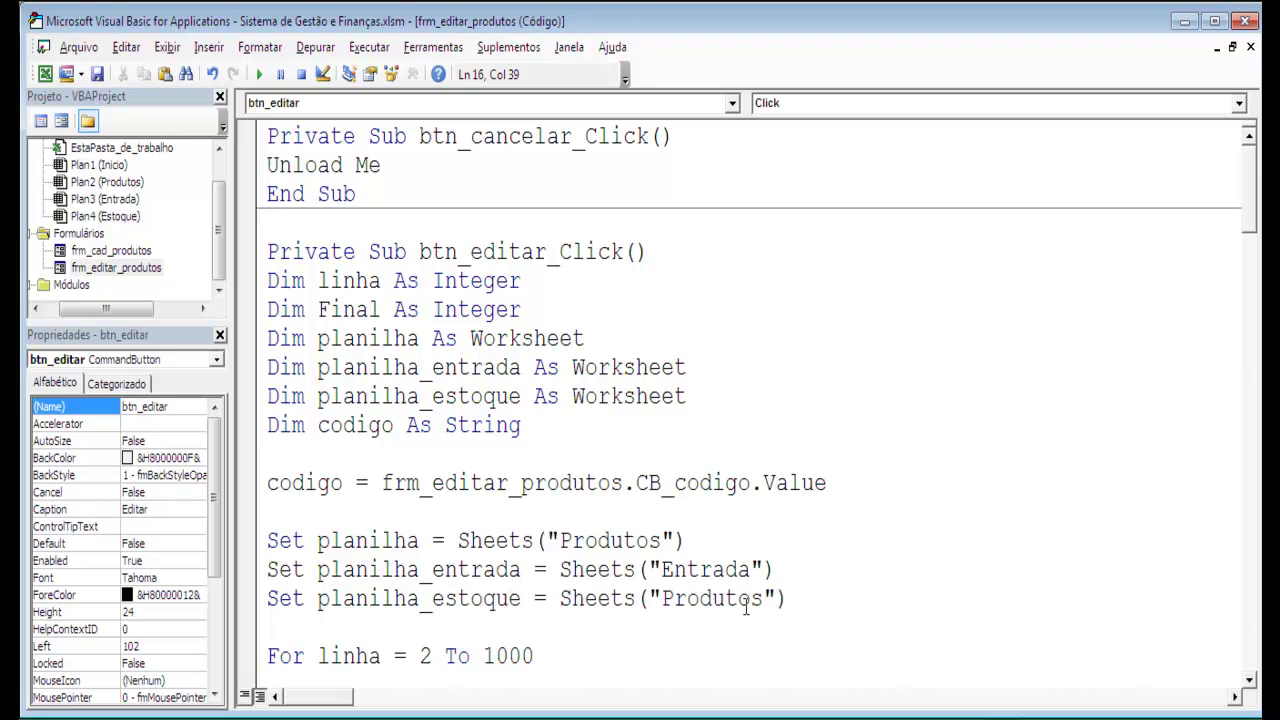
pyautogui.moveTo(764, 598); pyautogui.dragTo(662, 598)
# Step: Point planilha_estoque at the Estoque sheet and review the loop's conditions
pyautogui.write('Estoque')
pyautogui.scroll(-3, 670, 497)
pyautogui.scroll(-2, 670, 497)
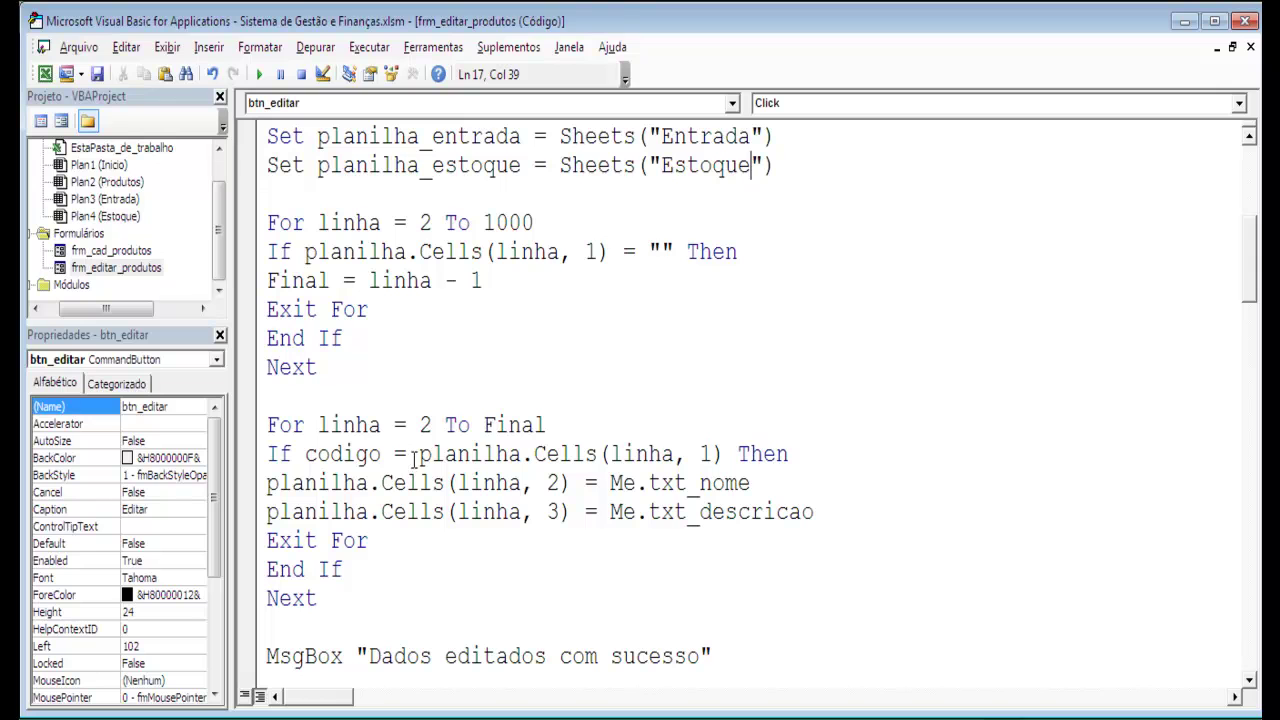
pyautogui.moveTo(418, 458); pyautogui.dragTo(521, 458)
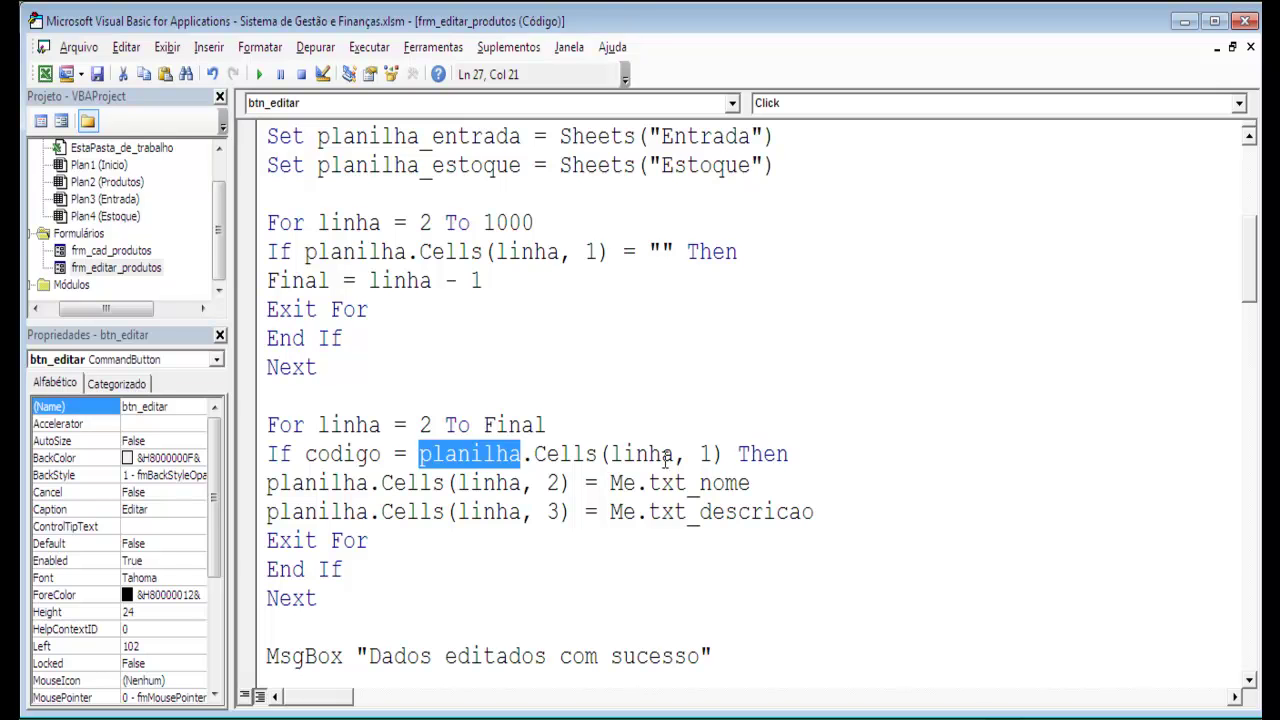
pyautogui.moveTo(713, 454)
pyautogui.mouseDown()
pyautogui.moveTo(470, 454)
pyautogui.moveTo(553, 490)
pyautogui.mouseUp()
pyautogui.moveTo(484, 514); pyautogui.dragTo(536, 514)
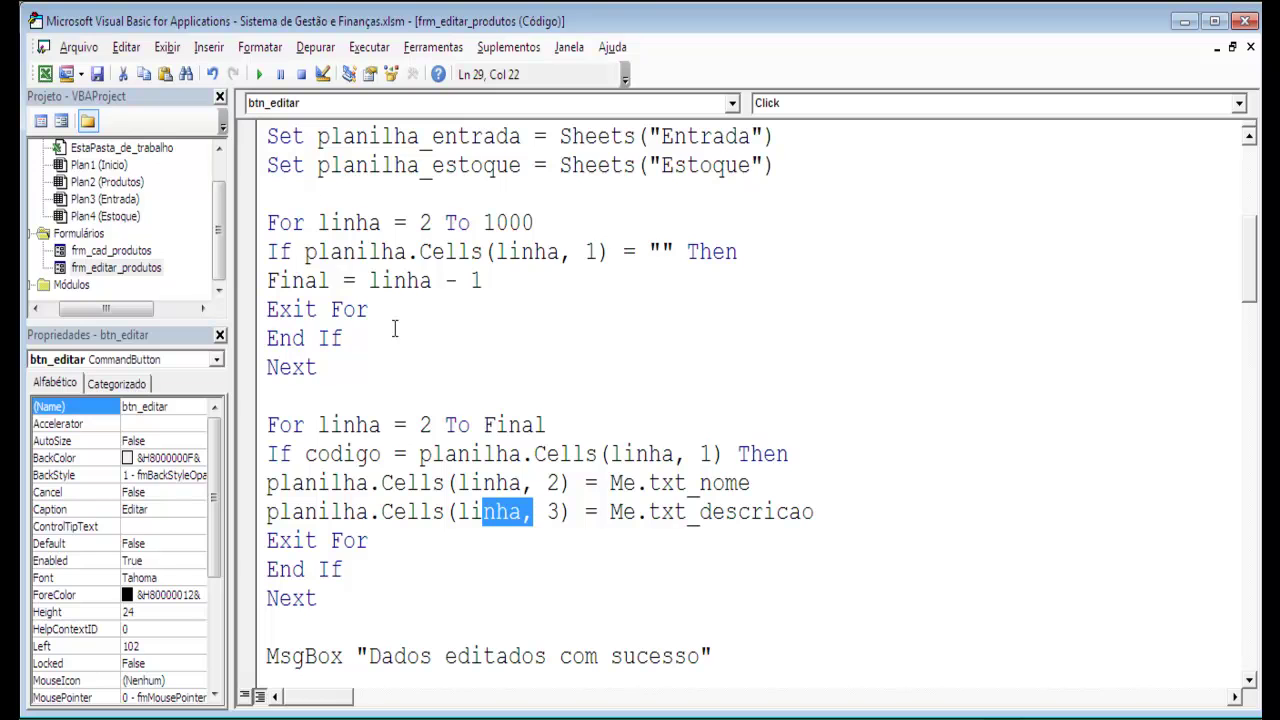
# Step: Append And copies of the empty-column-1 test to the line-20 If, one using planilha_estoque
pyautogui.moveTo(267, 252); pyautogui.dragTo(675, 252)
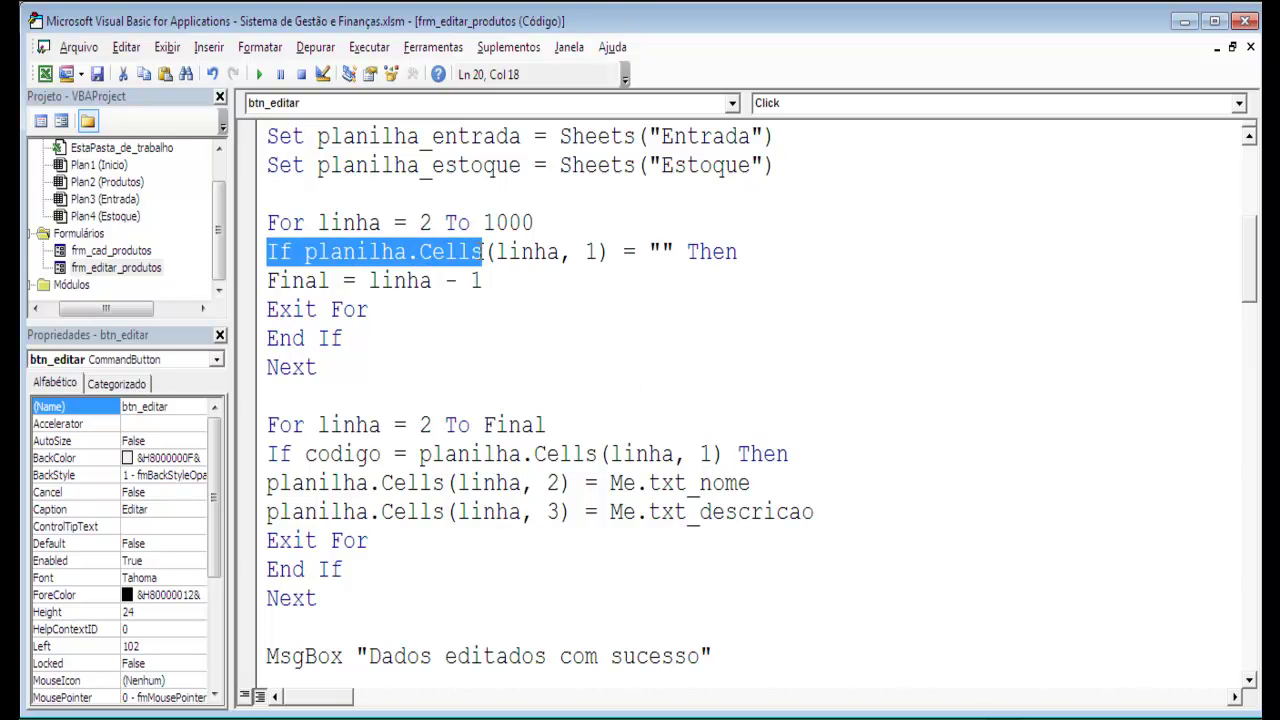
pyautogui.click(685, 252)
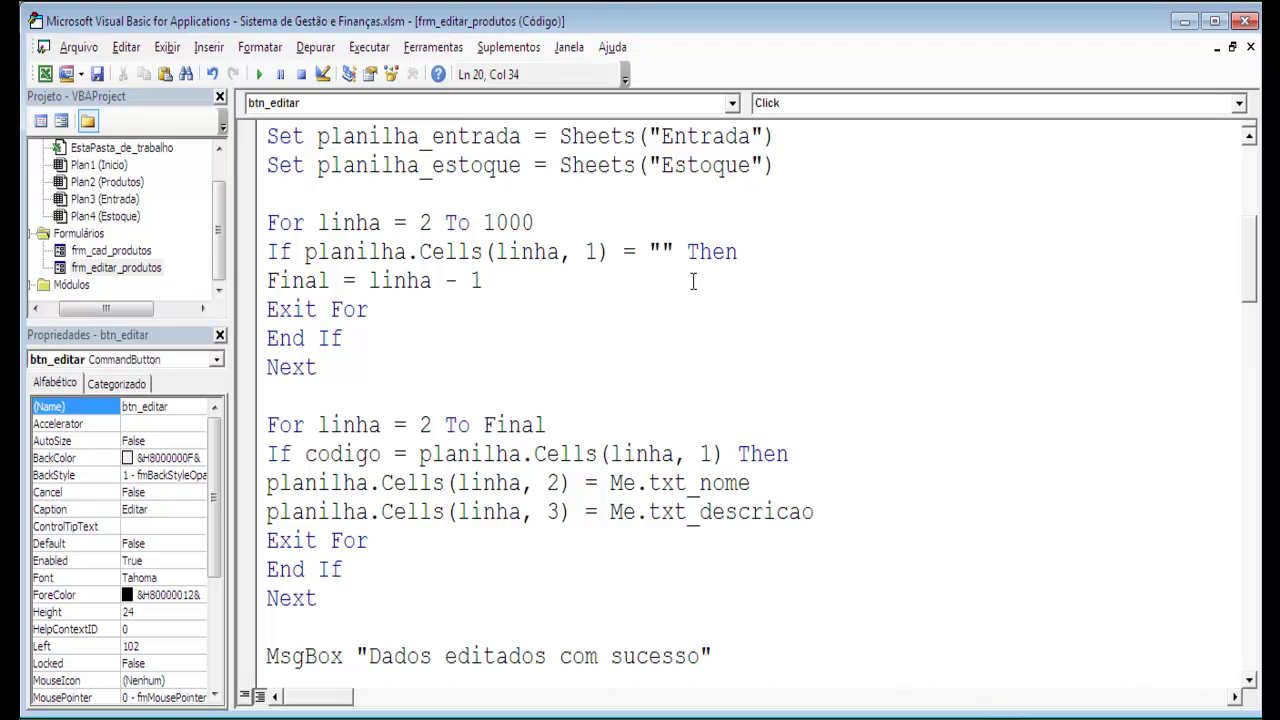
pyautogui.write('and')
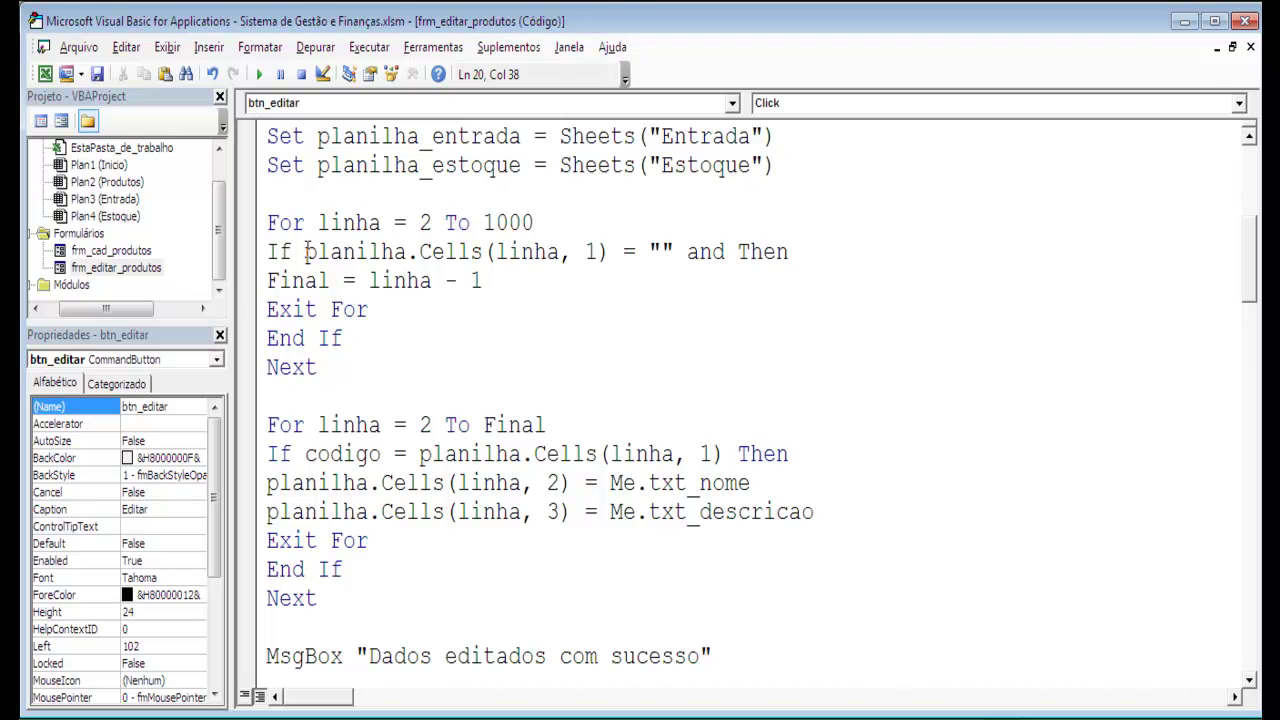
pyautogui.moveTo(305, 252); pyautogui.dragTo(680, 250)
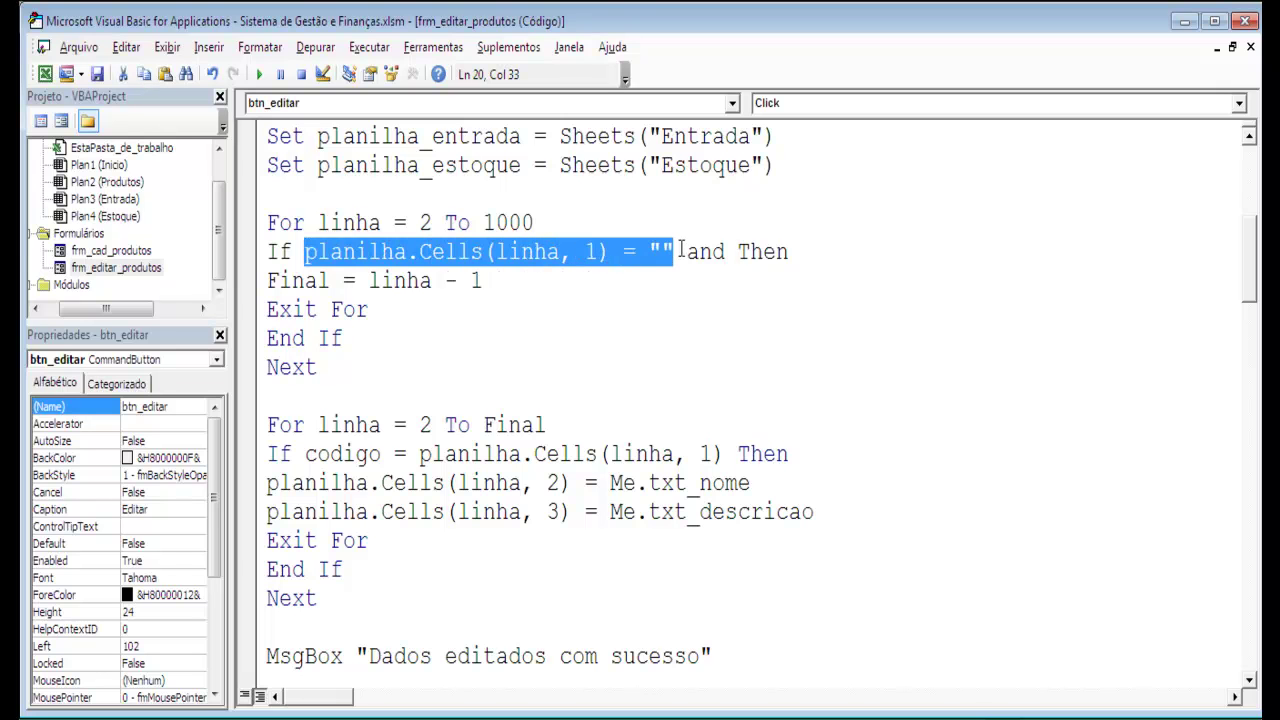
pyautogui.hotkey('ctrl', 'c')
pyautogui.click(737, 252)
pyautogui.hotkey('ctrl', 'v')
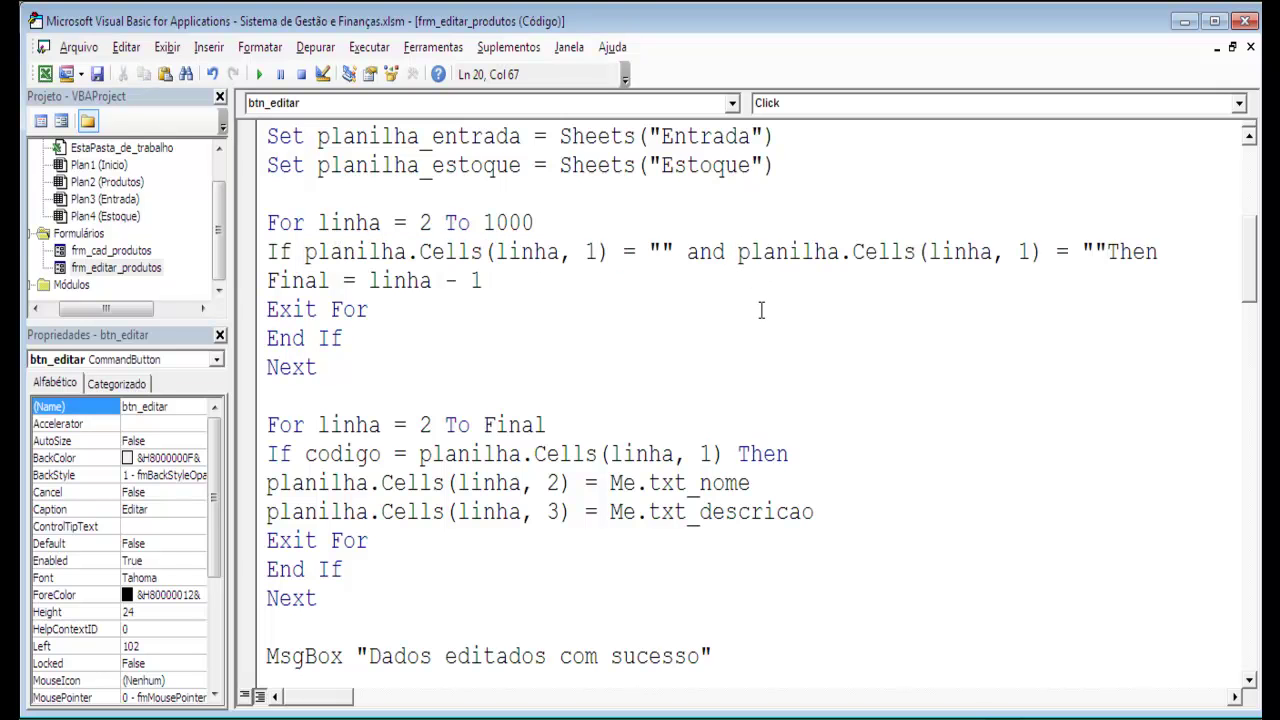
pyautogui.write('and')
pyautogui.hotkey('ctrl', 'v')
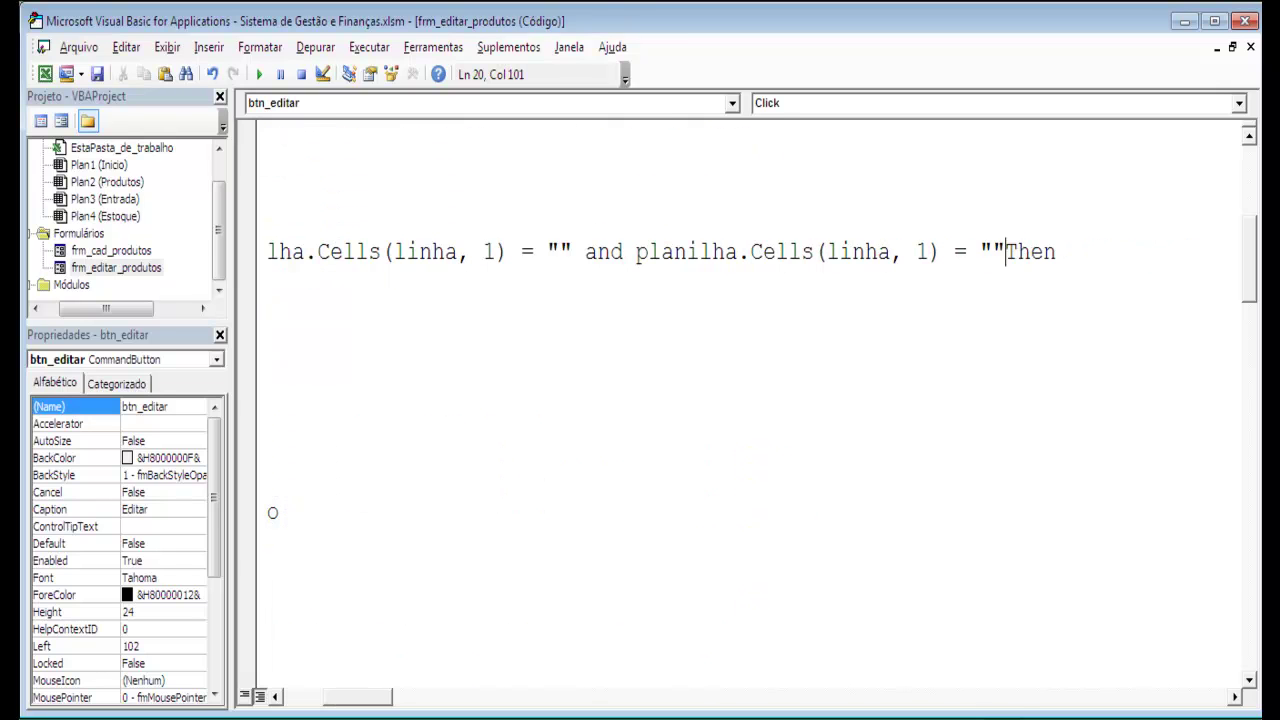
pyautogui.click(737, 252)
pyautogui.write('_estoque')
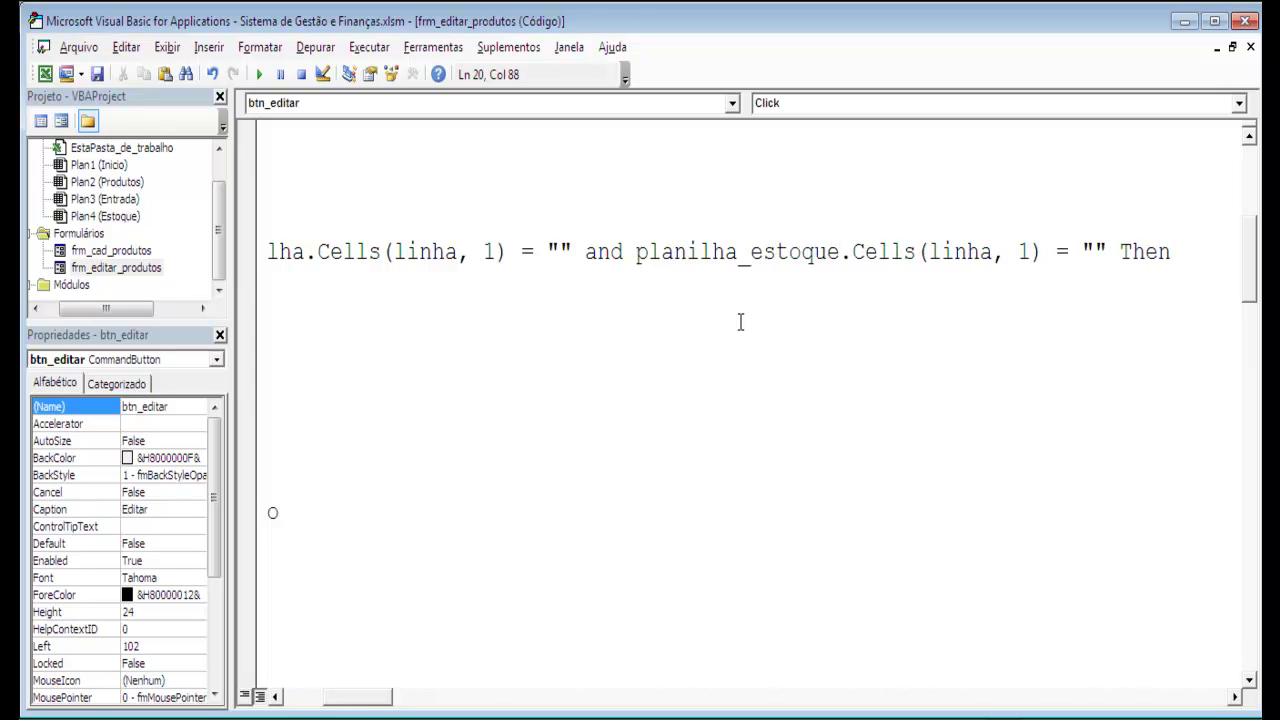
# Step: Change the other copied test to planilha_entrada, completing the last-row condition
pyautogui.moveTo(376, 698); pyautogui.dragTo(339, 705)
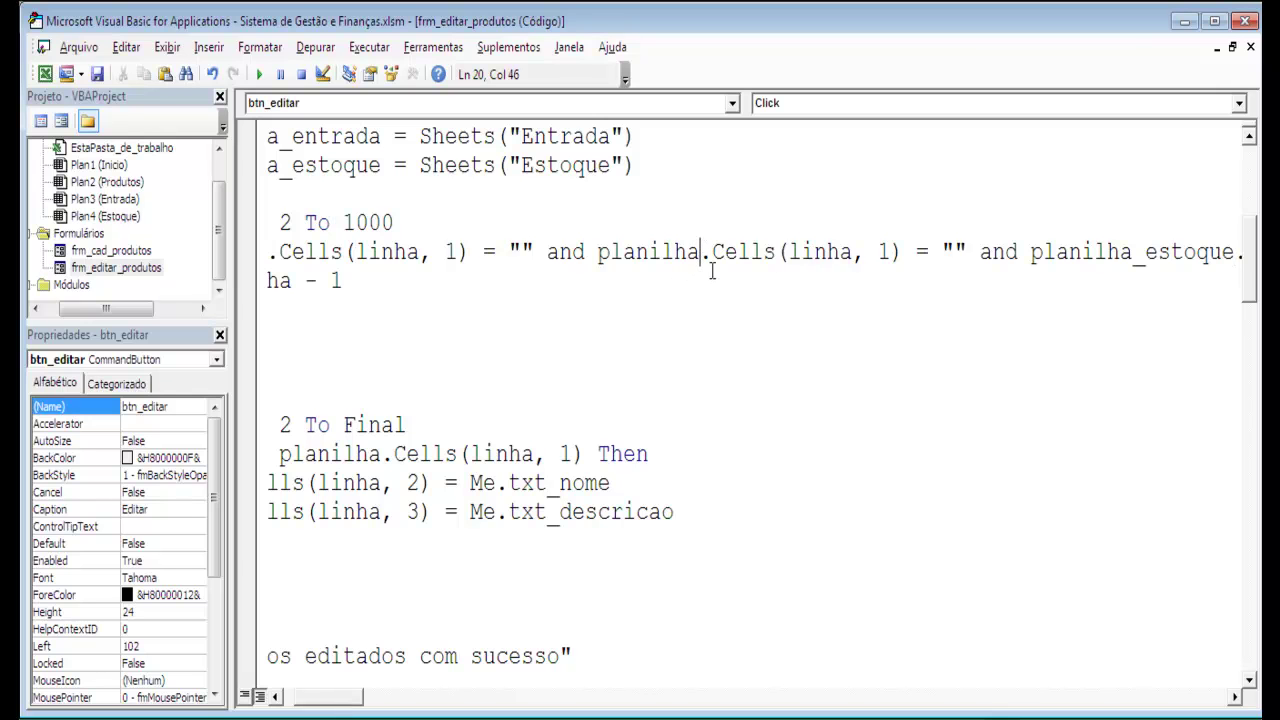
pyautogui.write('entrada')
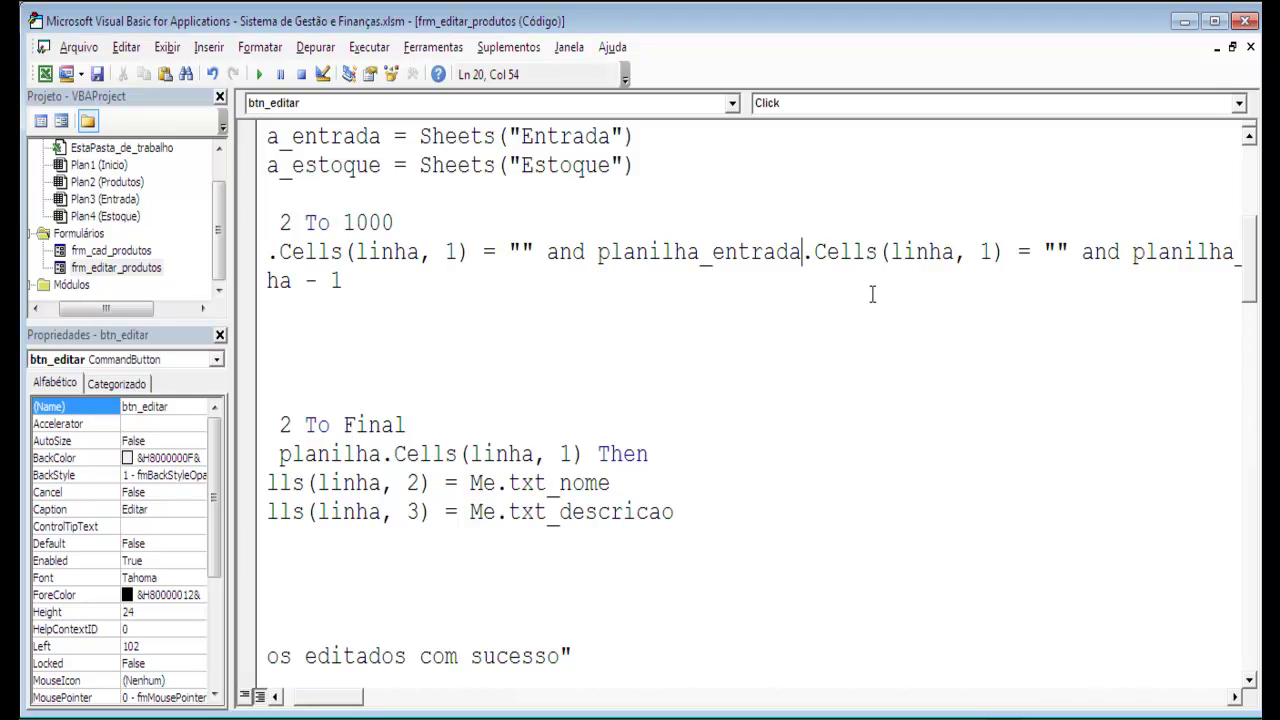
pyautogui.moveTo(345, 706); pyautogui.dragTo(362, 706)
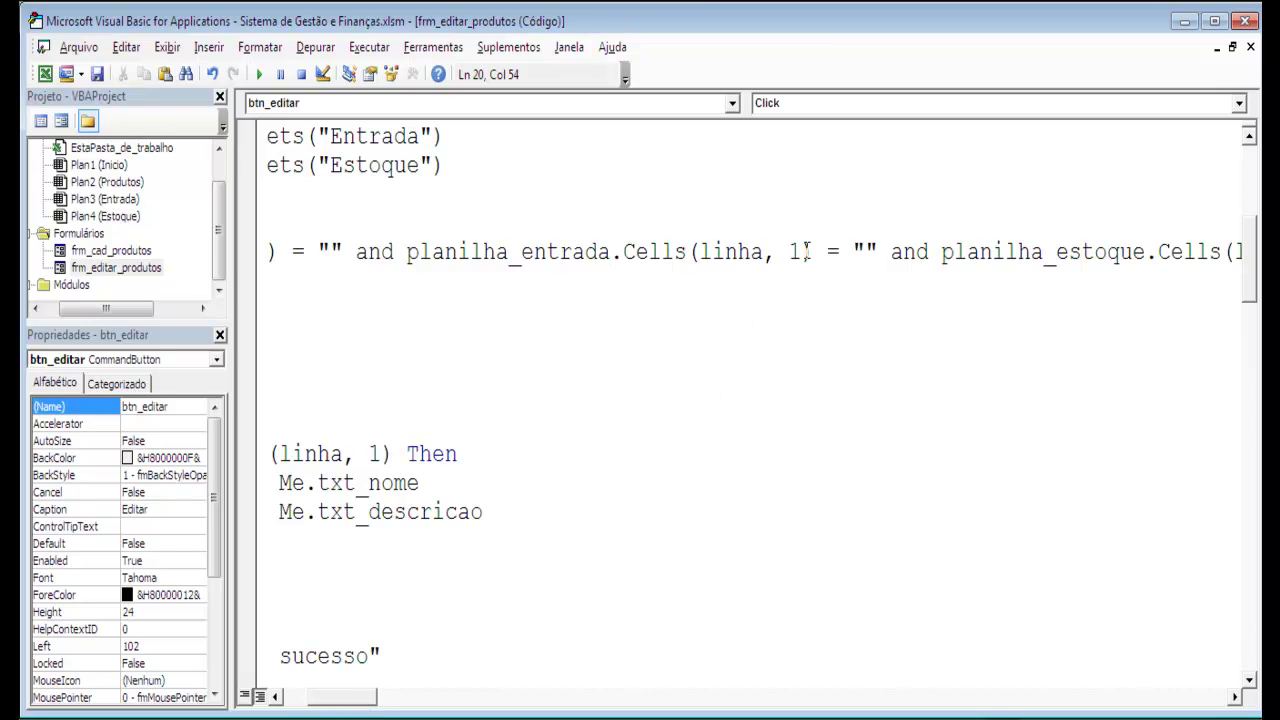
pyautogui.moveTo(368, 700)
pyautogui.mouseDown()
pyautogui.moveTo(340, 700)
pyautogui.moveTo(403, 700)
pyautogui.moveTo(312, 700)
pyautogui.mouseUp()
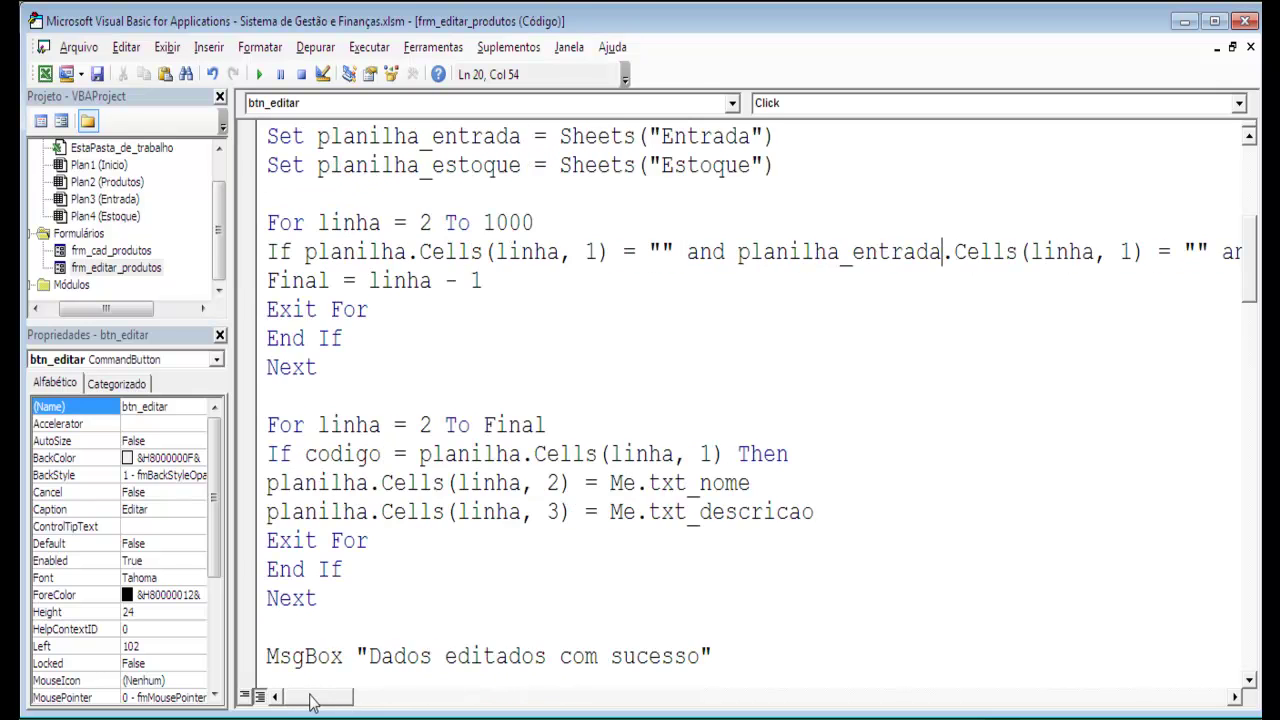
pyautogui.click(486, 366)
pyautogui.scroll(-2, 512, 362)
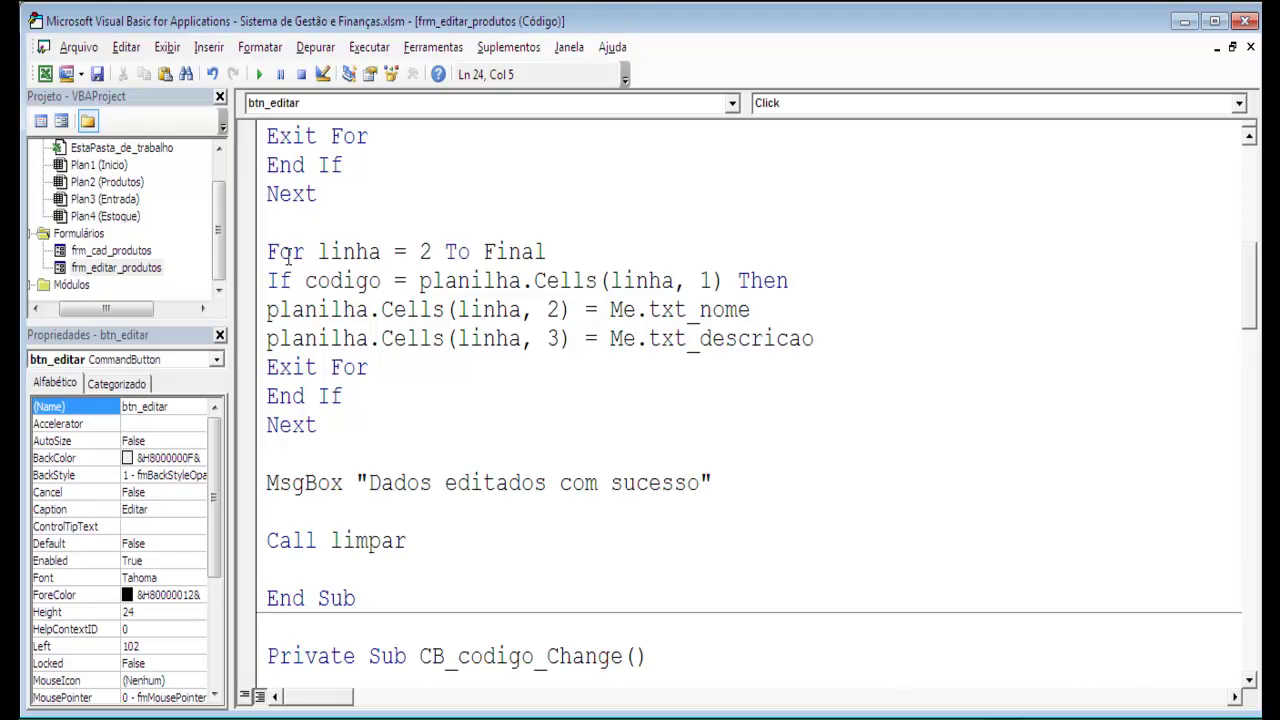
# Step: Paste a copy of the product-update For loop below and make its If use planilha_entrada
pyautogui.moveTo(267, 252); pyautogui.dragTo(396, 414)
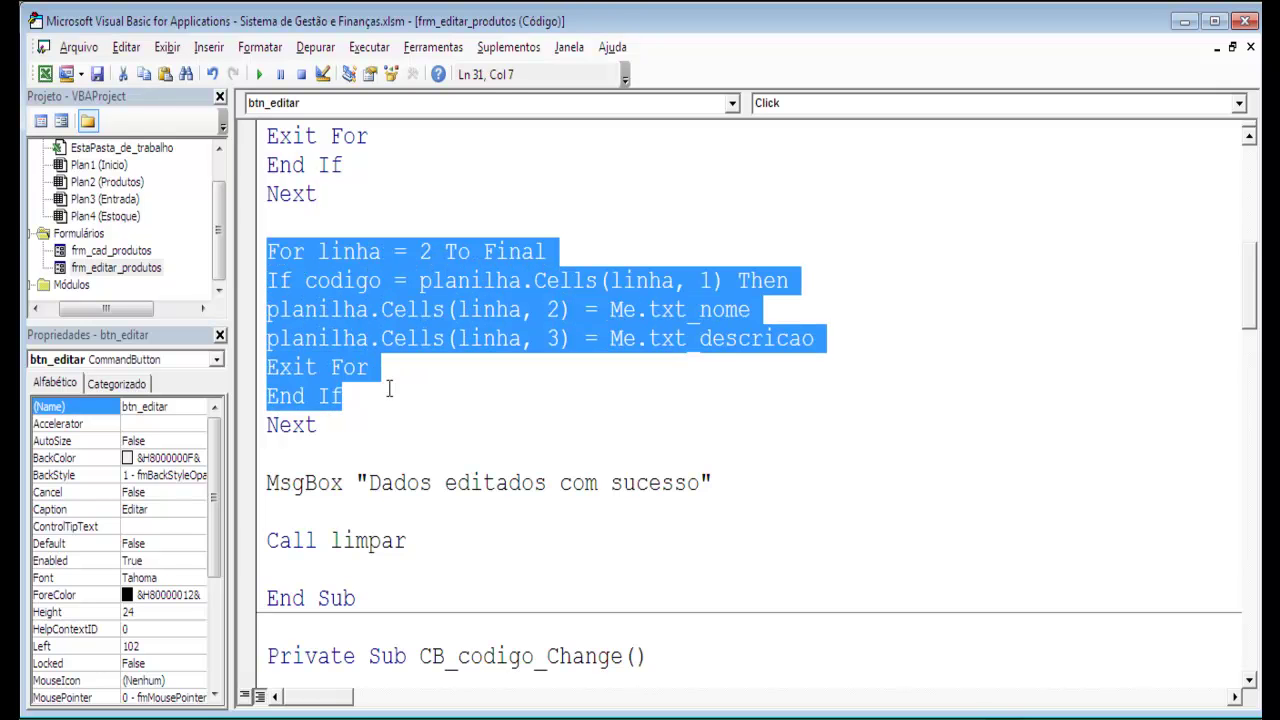
pyautogui.click(399, 429)
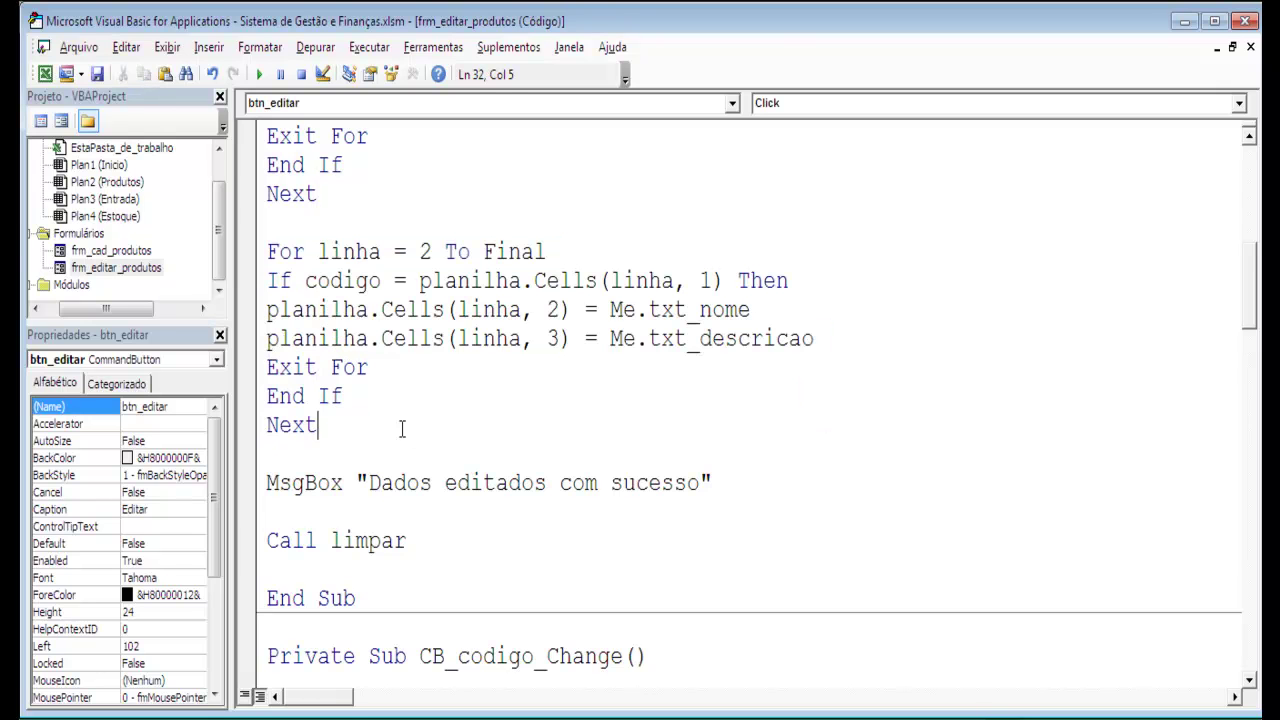
pyautogui.press('Return')
pyautogui.press('Return')
pyautogui.press('Return')
pyautogui.press('Return')
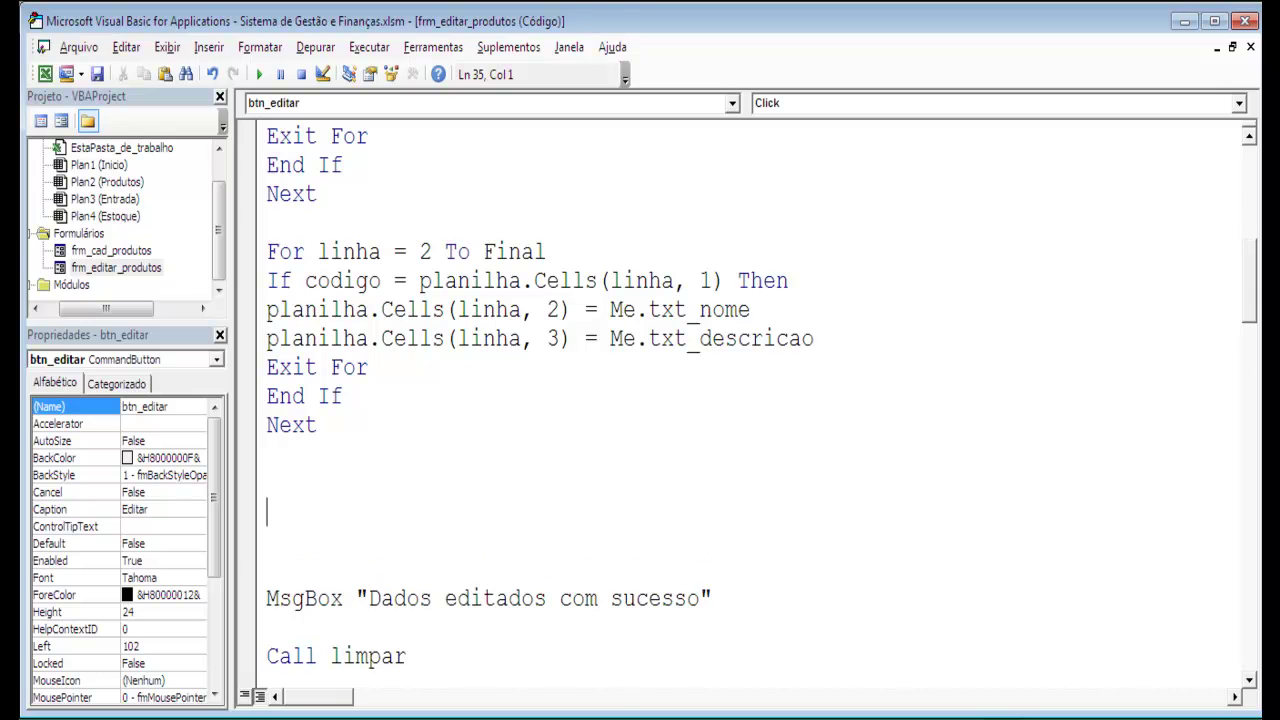
pyautogui.hotkey('ctrl', 'v')
pyautogui.scroll(-1, 402, 428)
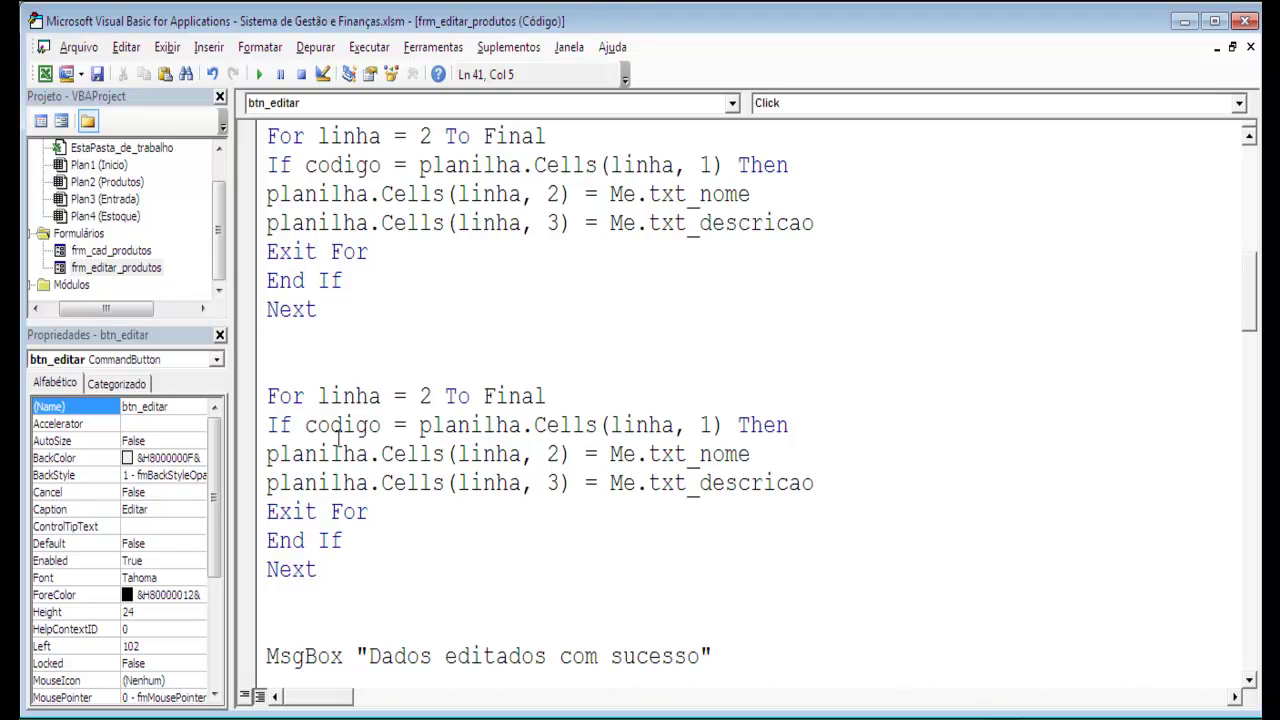
pyautogui.click(520, 425)
pyautogui.write('entrada')
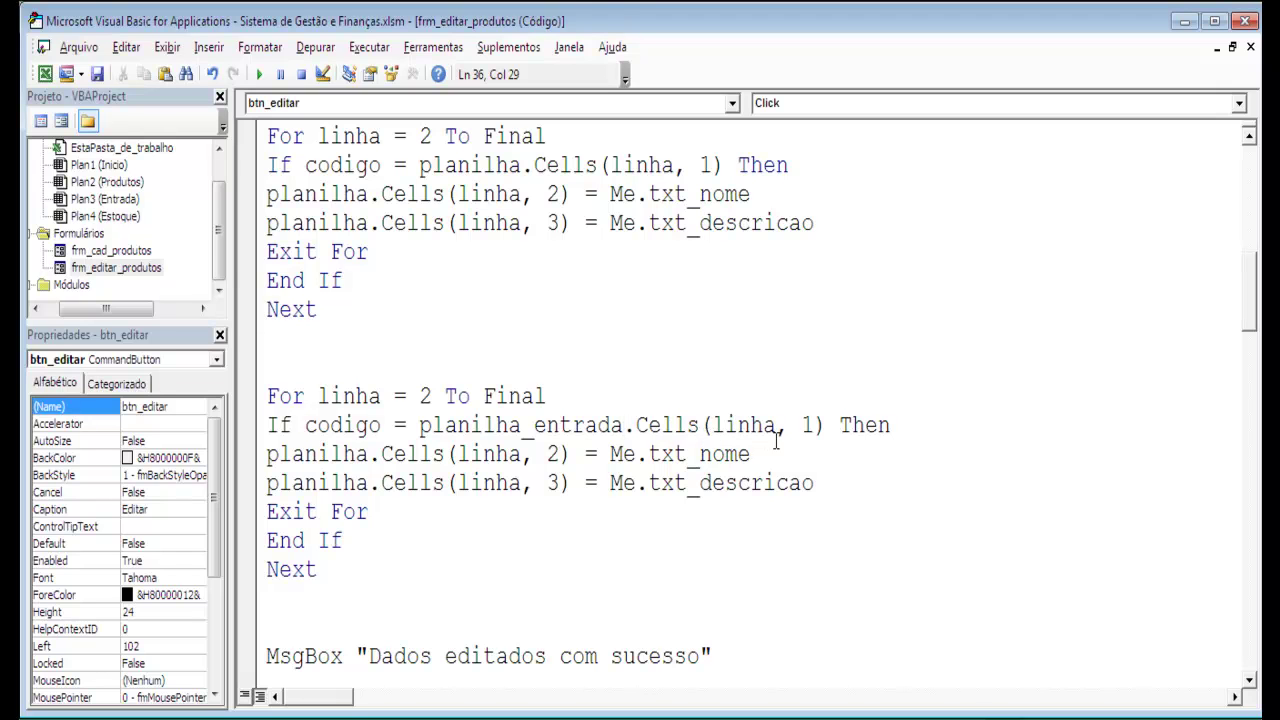
# Step: Delete the txt_descricao line from the copied loop so it writes only the name
pyautogui.doubleClick(803, 425)
pyautogui.doubleClick(553, 454)
pyautogui.doubleClick(552, 483)
pyautogui.moveTo(818, 487); pyautogui.dragTo(262, 487)
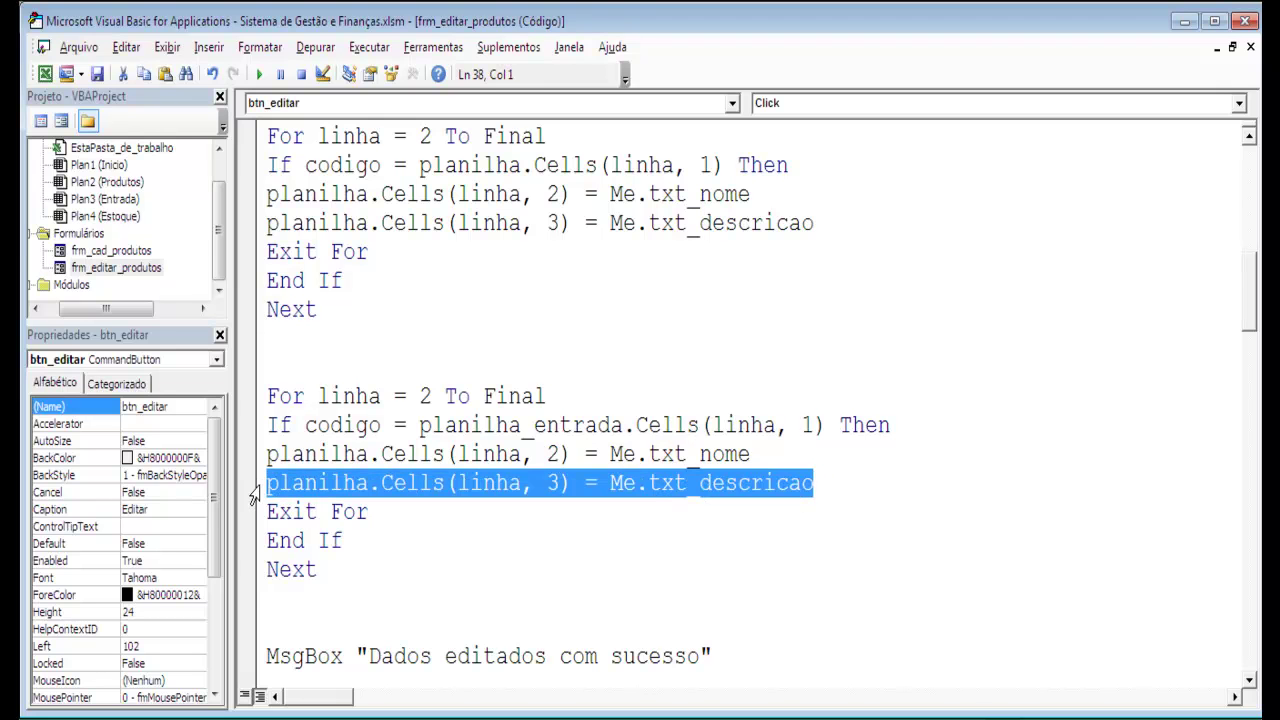
pyautogui.press('Delete')
pyautogui.doubleClick(808, 425)
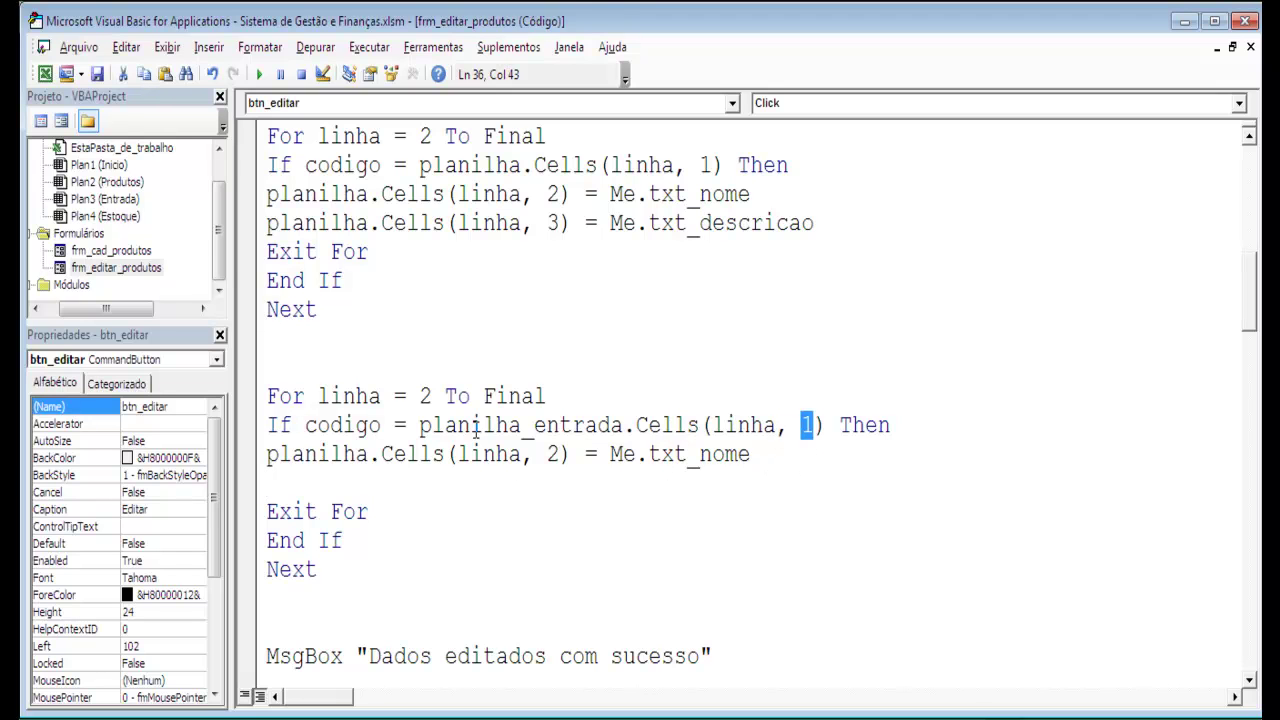
pyautogui.moveTo(381, 426); pyautogui.dragTo(304, 426)
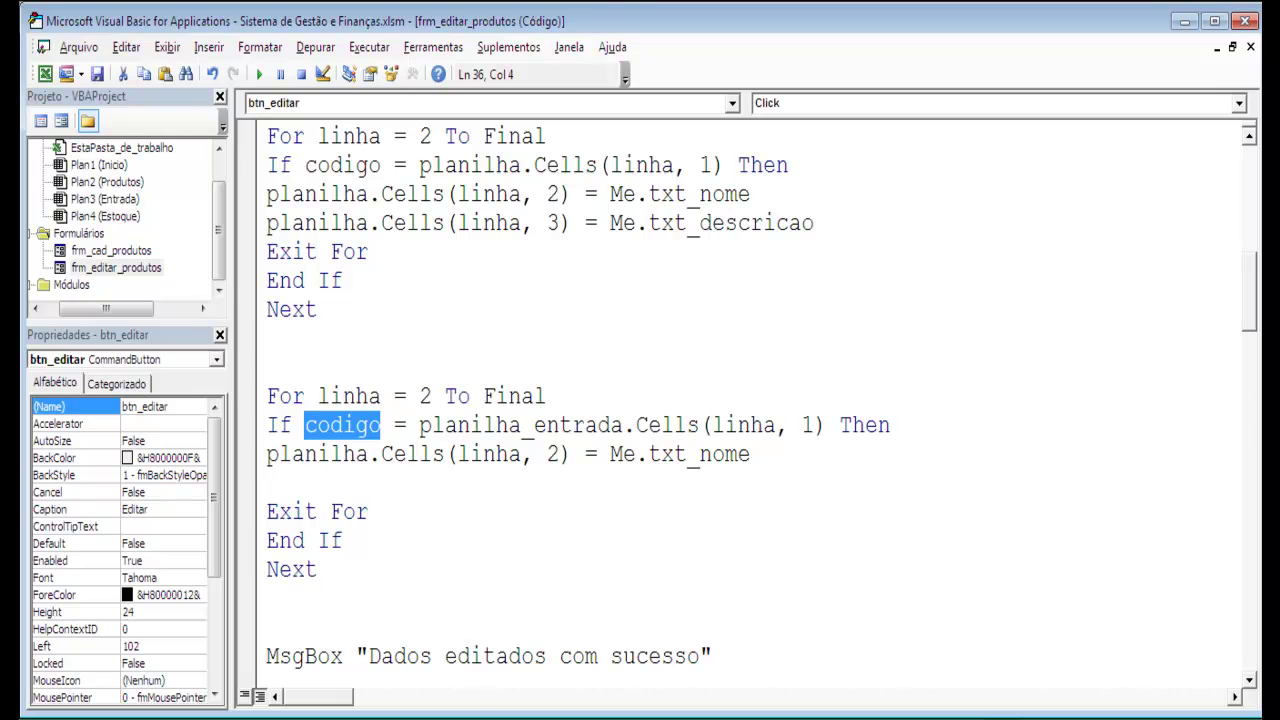
pyautogui.hotkey('alt', 'F11')
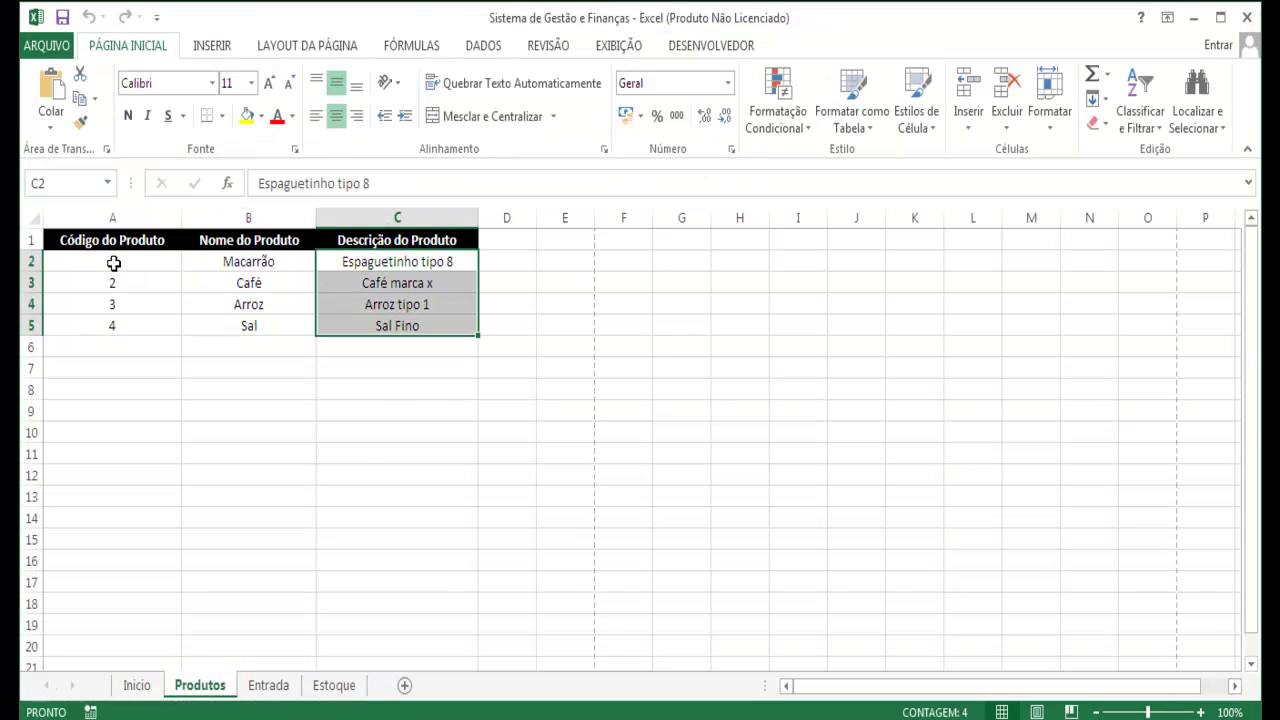
# Step: Check the product codes in Produtos A2:A4, then columns A and B on the empty Entrada sheet
pyautogui.click(115, 261)
pyautogui.click(112, 281)
pyautogui.click(114, 304)
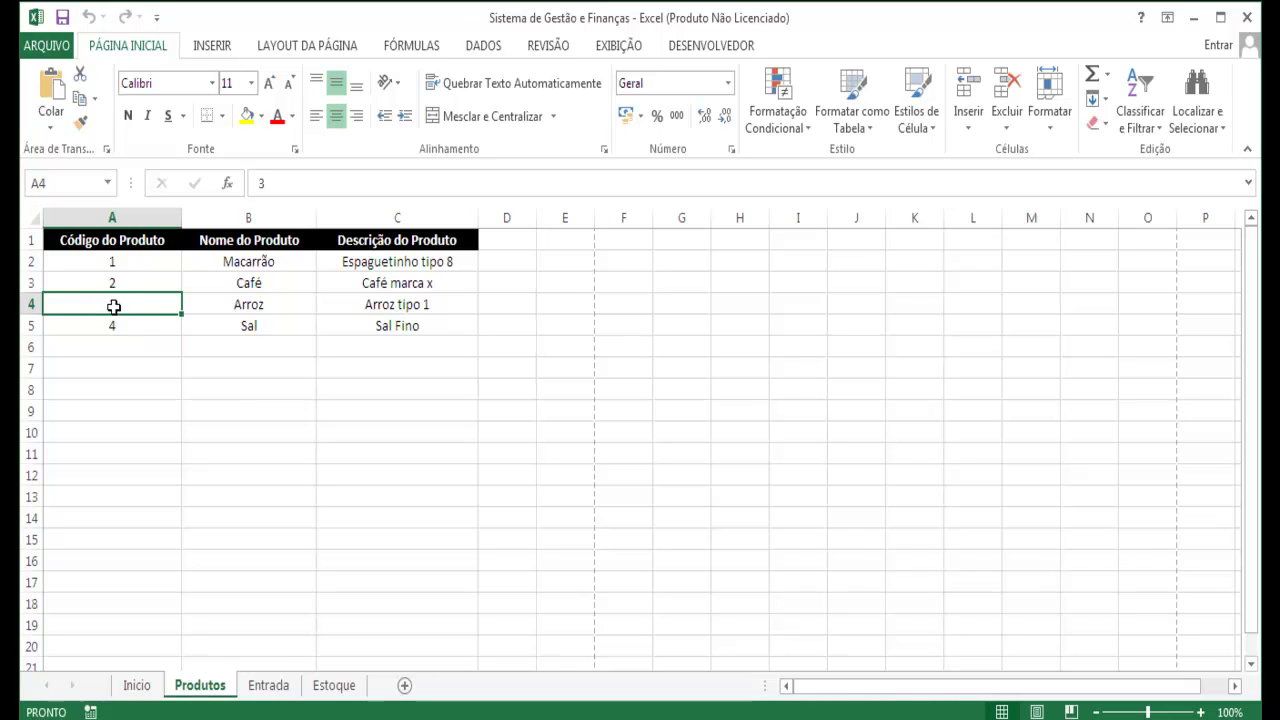
pyautogui.click(270, 685)
pyautogui.moveTo(112, 262); pyautogui.dragTo(120, 312)
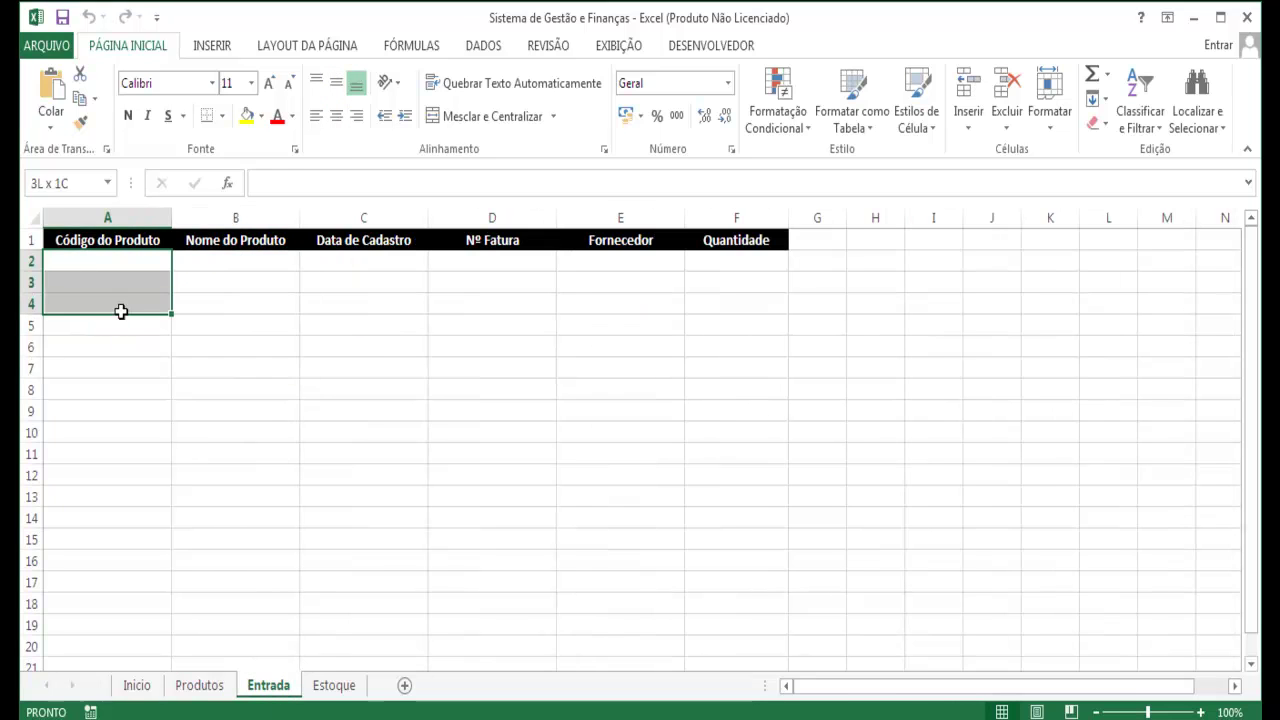
pyautogui.click(240, 284)
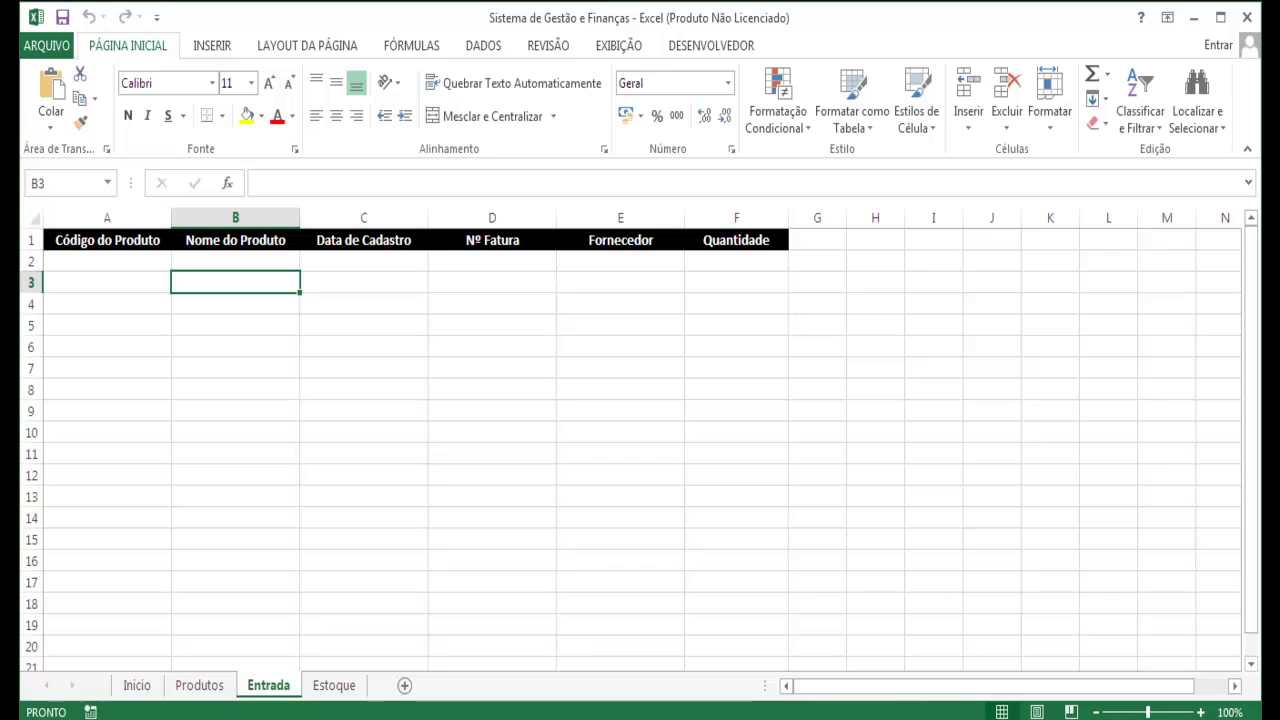
# Step: Compare the name line's column 2 with Nome do Produto on the Entrada sheet
pyautogui.hotkey('alt', 'F11')
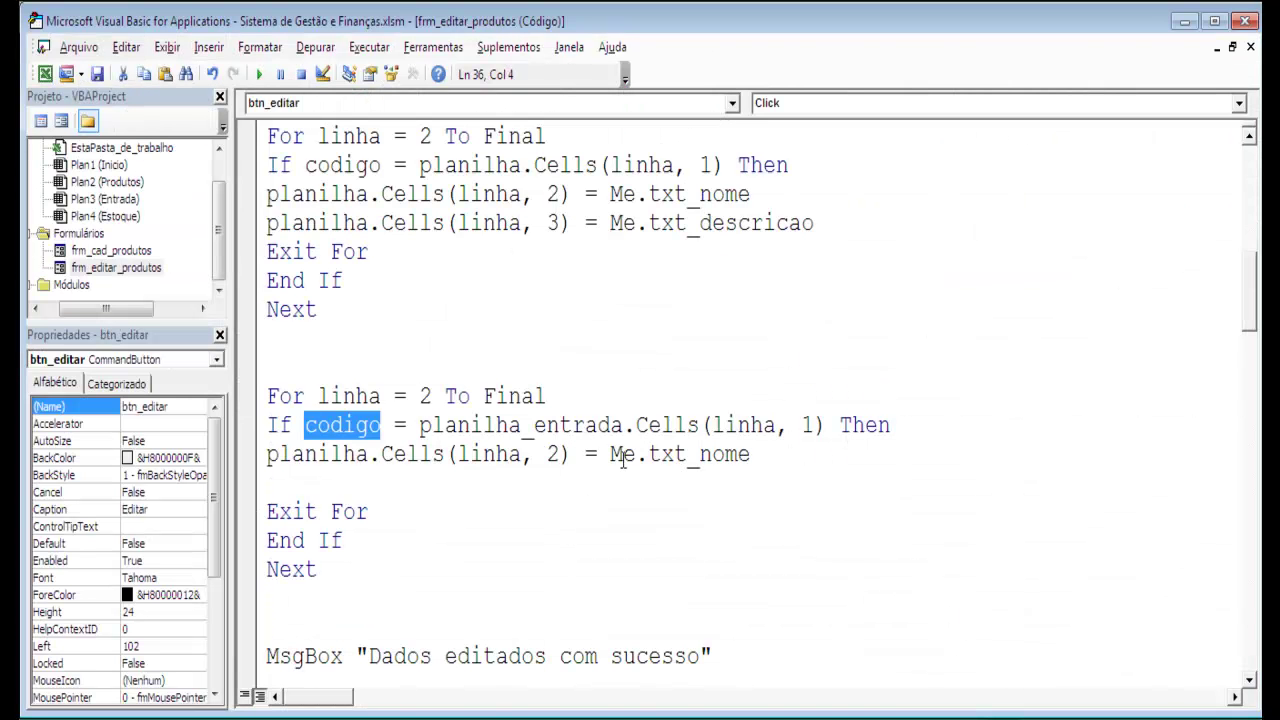
pyautogui.doubleClick(552, 455)
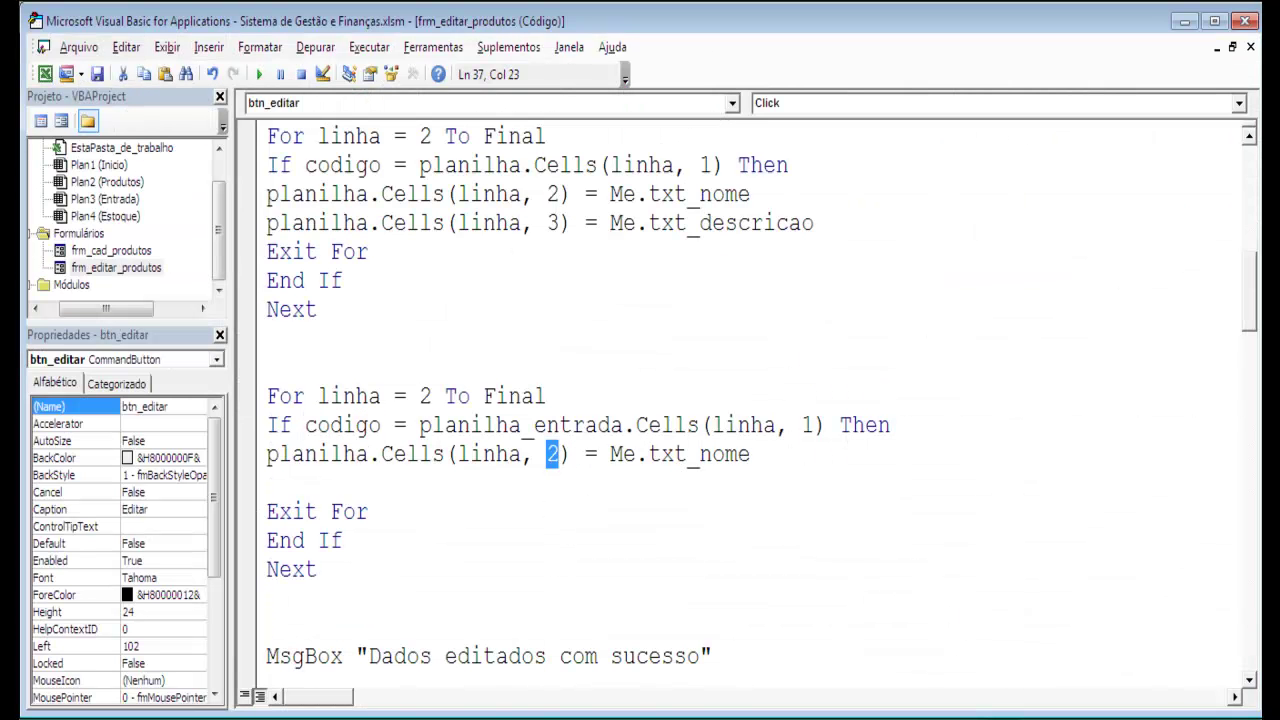
pyautogui.hotkey('alt', 'F11')
pyautogui.click(235, 217)
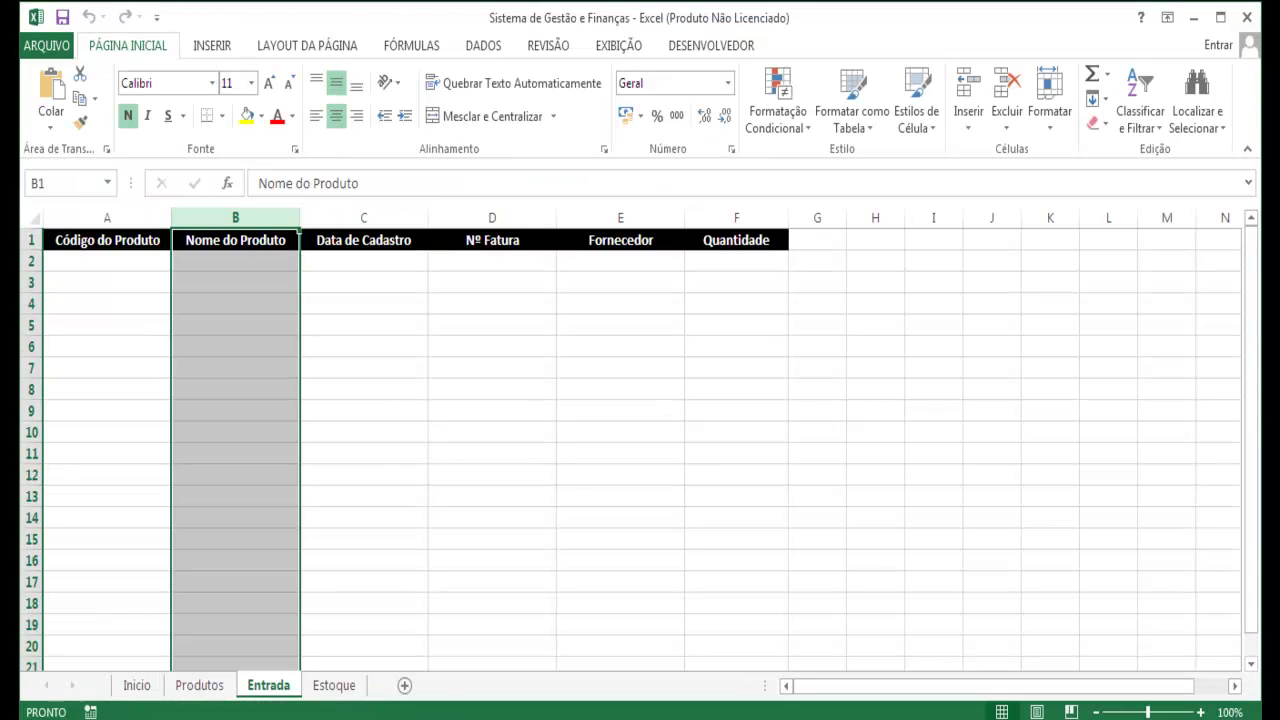
pyautogui.hotkey('alt', 'F11')
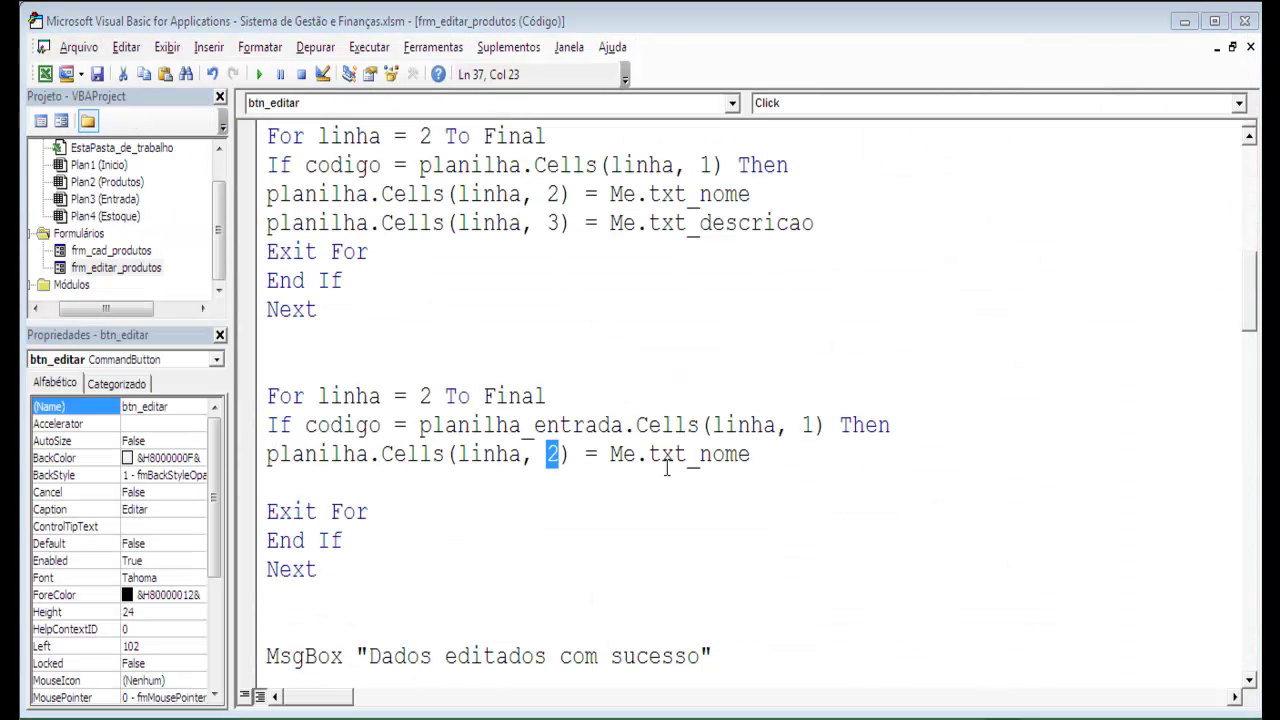
pyautogui.moveTo(648, 455); pyautogui.dragTo(767, 464)
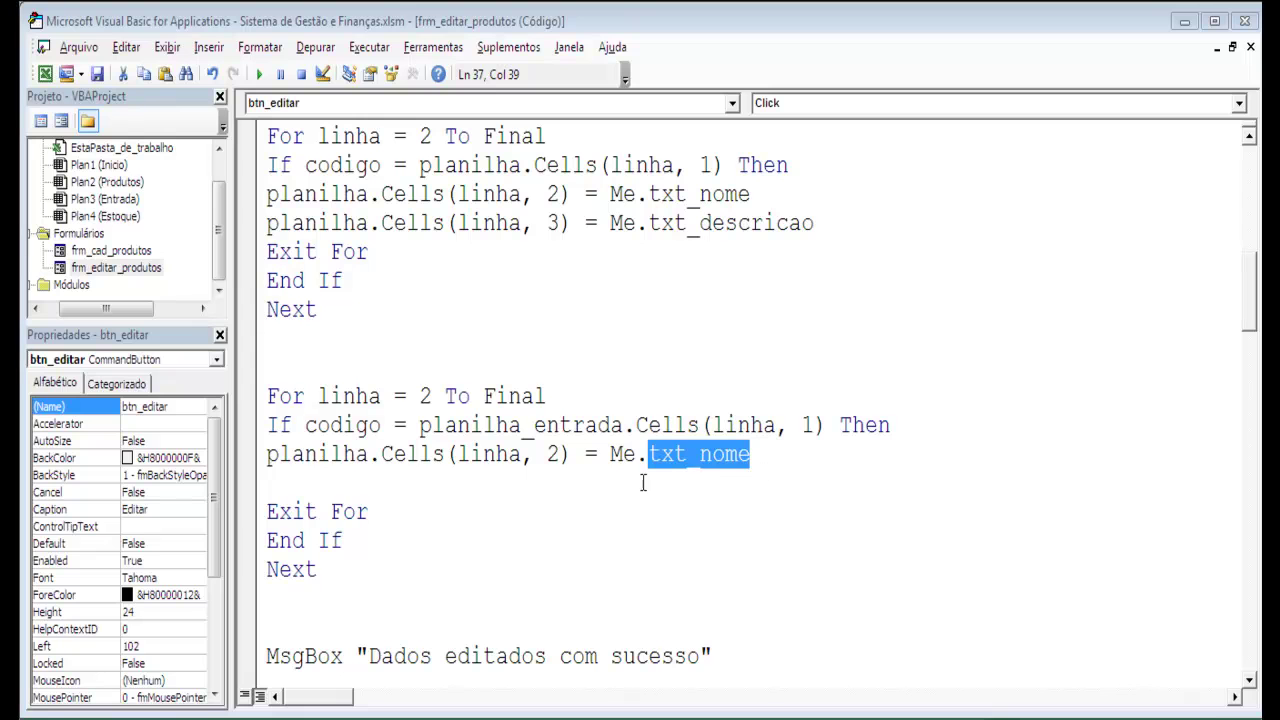
# Step: Paste another copy of the Entrada loop below and switch it to planilha_estoque
pyautogui.moveTo(372, 580); pyautogui.dragTo(255, 400)
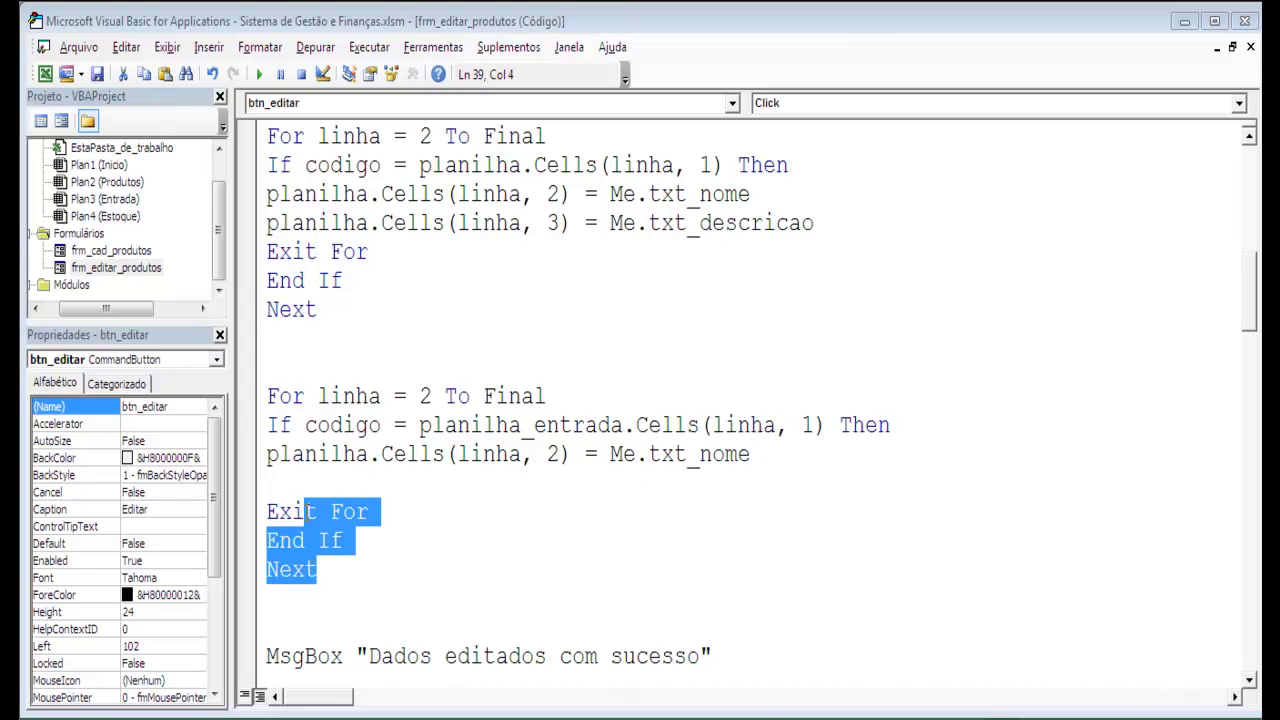
pyautogui.click(345, 575)
pyautogui.press('Return')
pyautogui.press('Return')
pyautogui.scroll(-2, 331, 463)
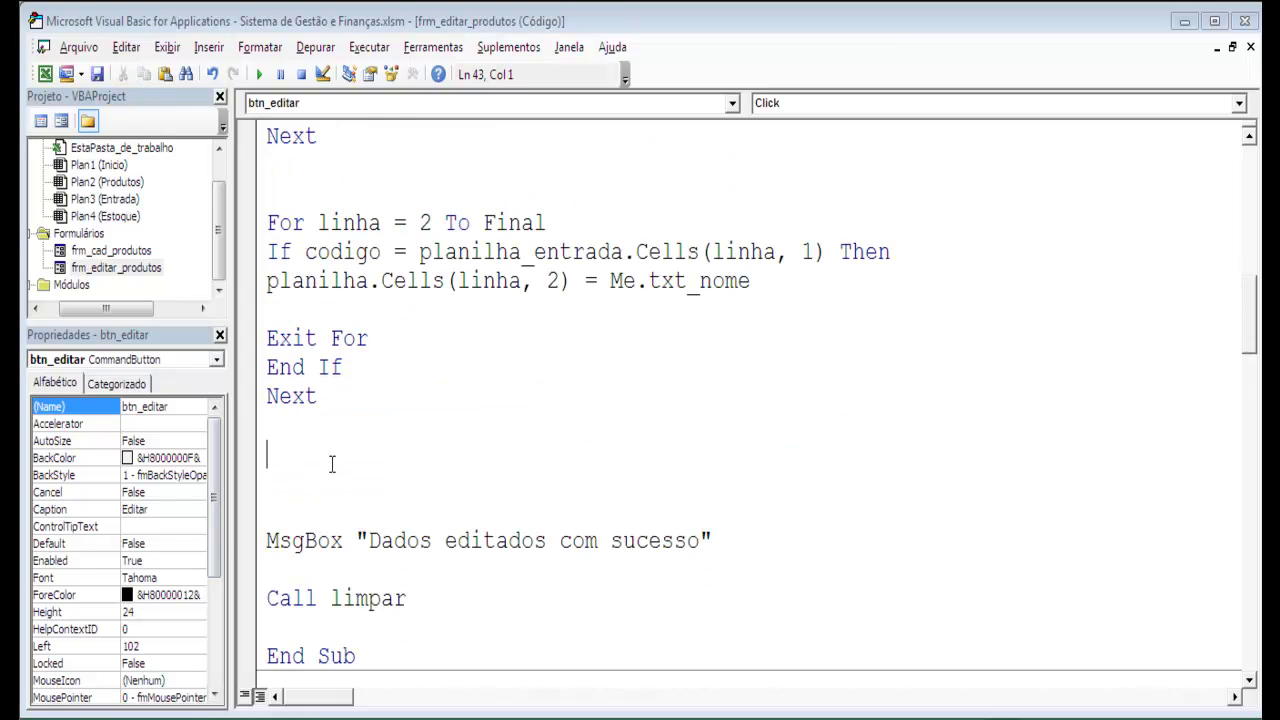
pyautogui.write('For linha = 2 To Final If codigo = planilha_entrada.Cells(linha, 1) Then planilha.Cells(linha, 2) = Me.txt_nome  Exit For End If Next')
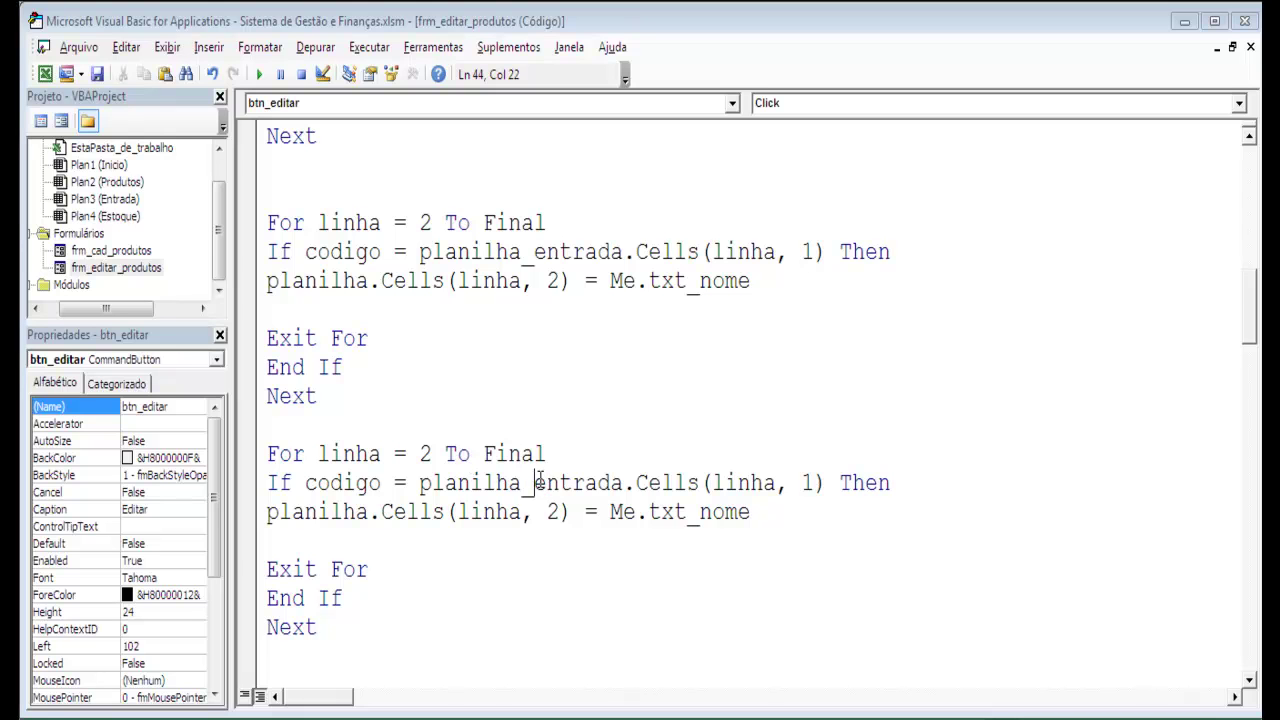
pyautogui.moveTo(534, 484); pyautogui.dragTo(628, 484)
pyautogui.write('est')
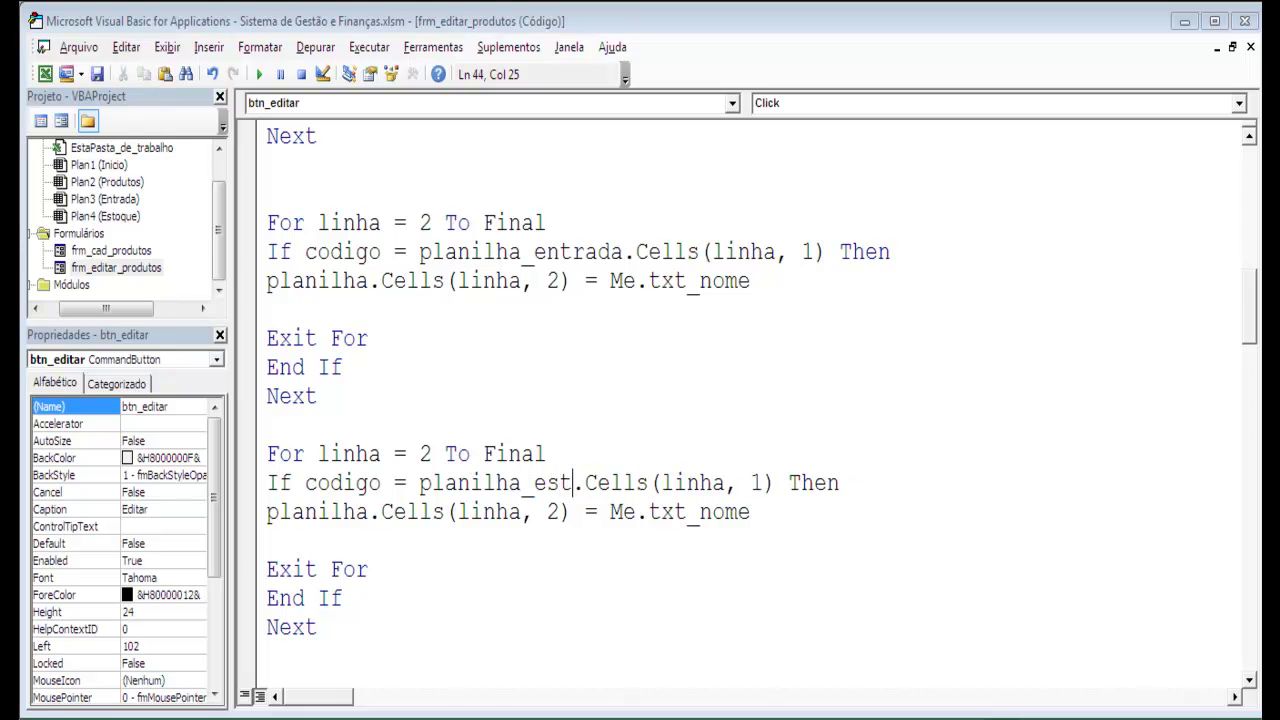
pyautogui.write('oque')
pyautogui.doubleClick(552, 511)
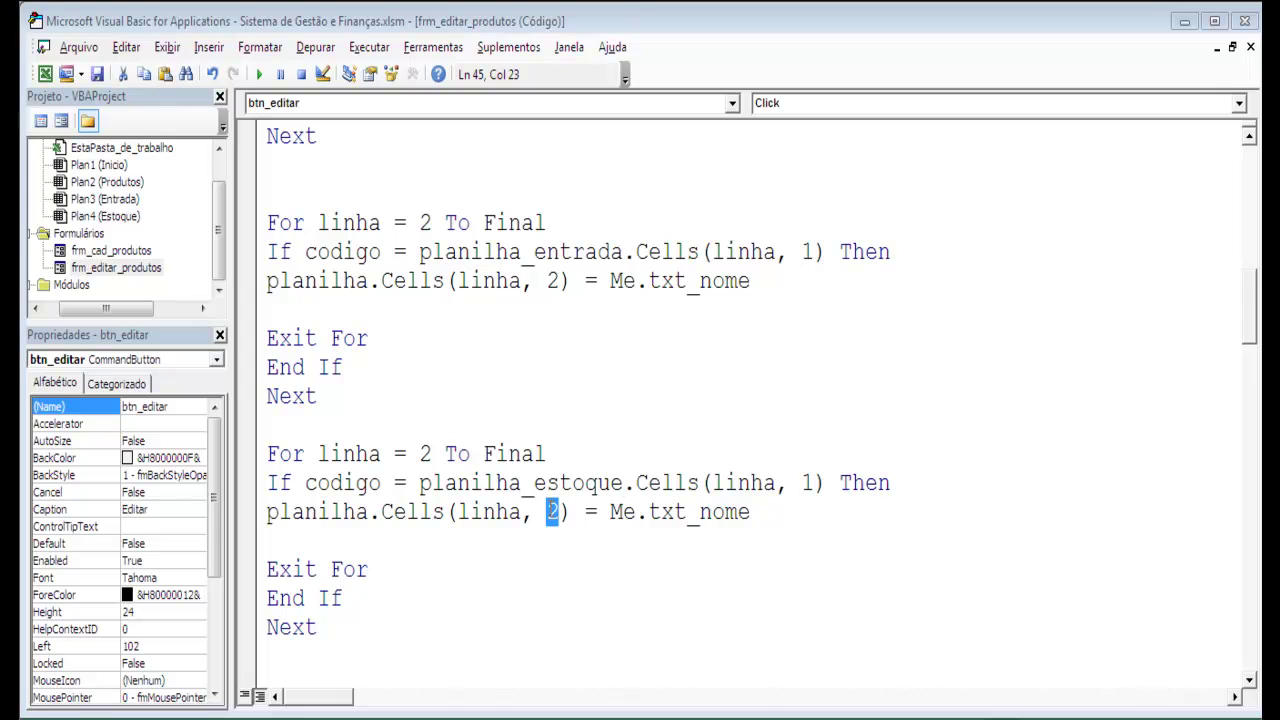
# Step: Back in the workbook, look up product Sal on the Estoque sheet
pyautogui.click(1245, 20)
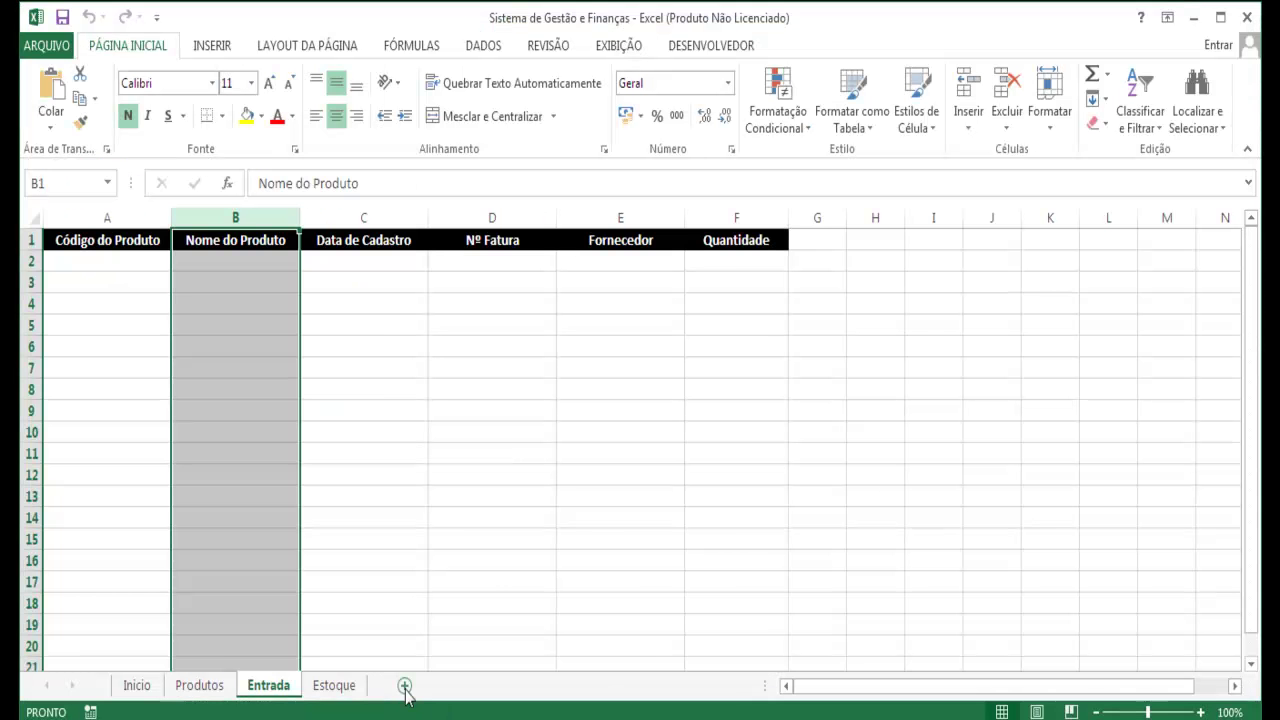
pyautogui.click(334, 685)
pyautogui.click(216, 217)
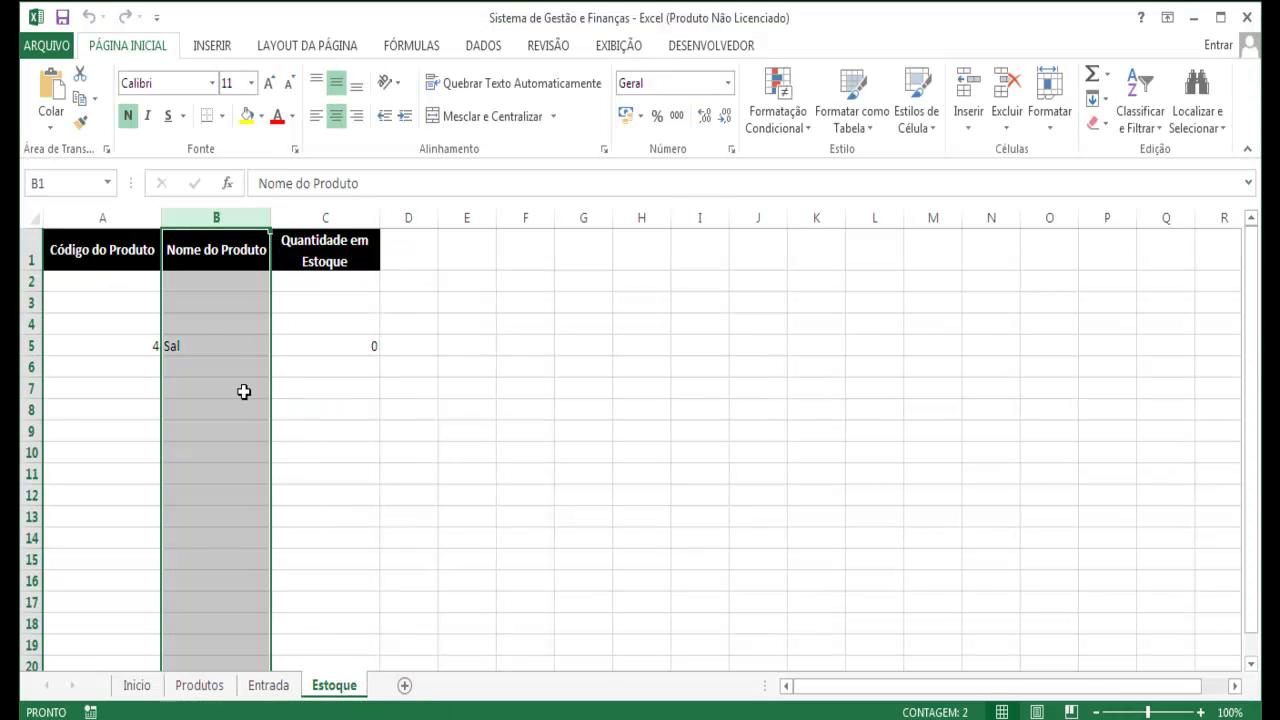
pyautogui.click(207, 347)
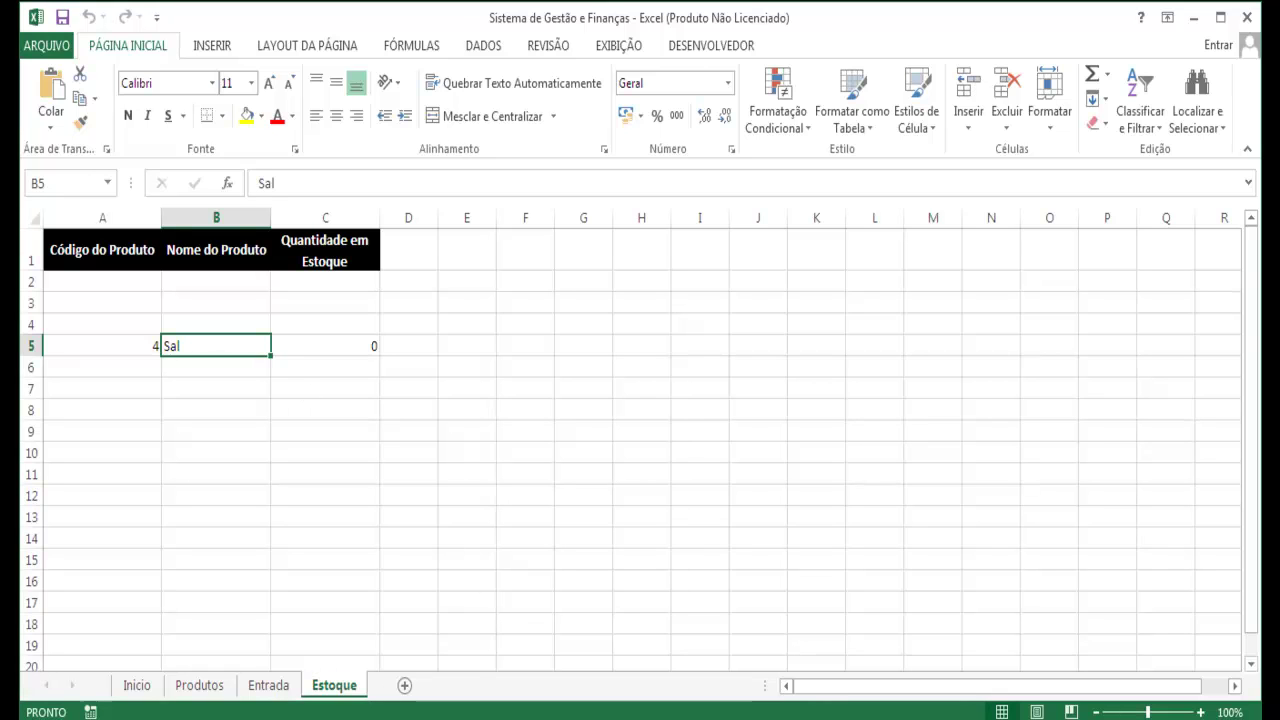
# Step: On the Entrada sheet, enter product code 4 in A2 and the name 'sa' in B2
pyautogui.click(268, 692)
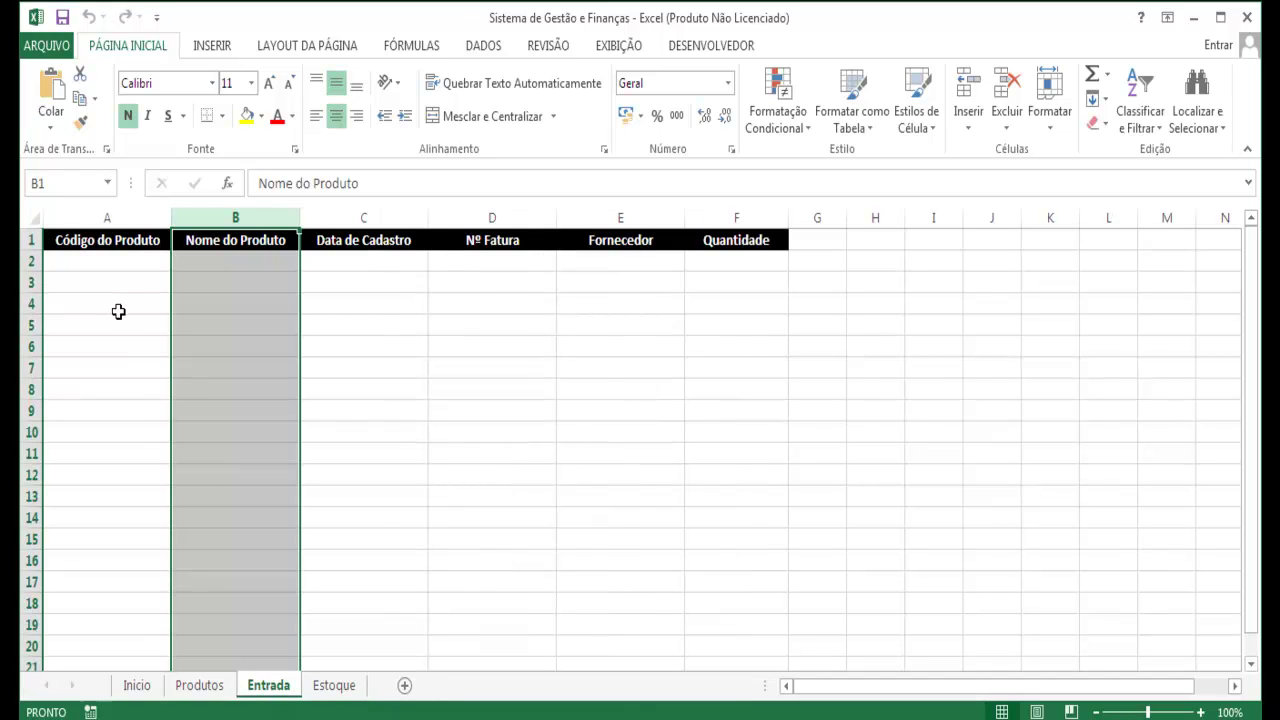
pyautogui.click(103, 262)
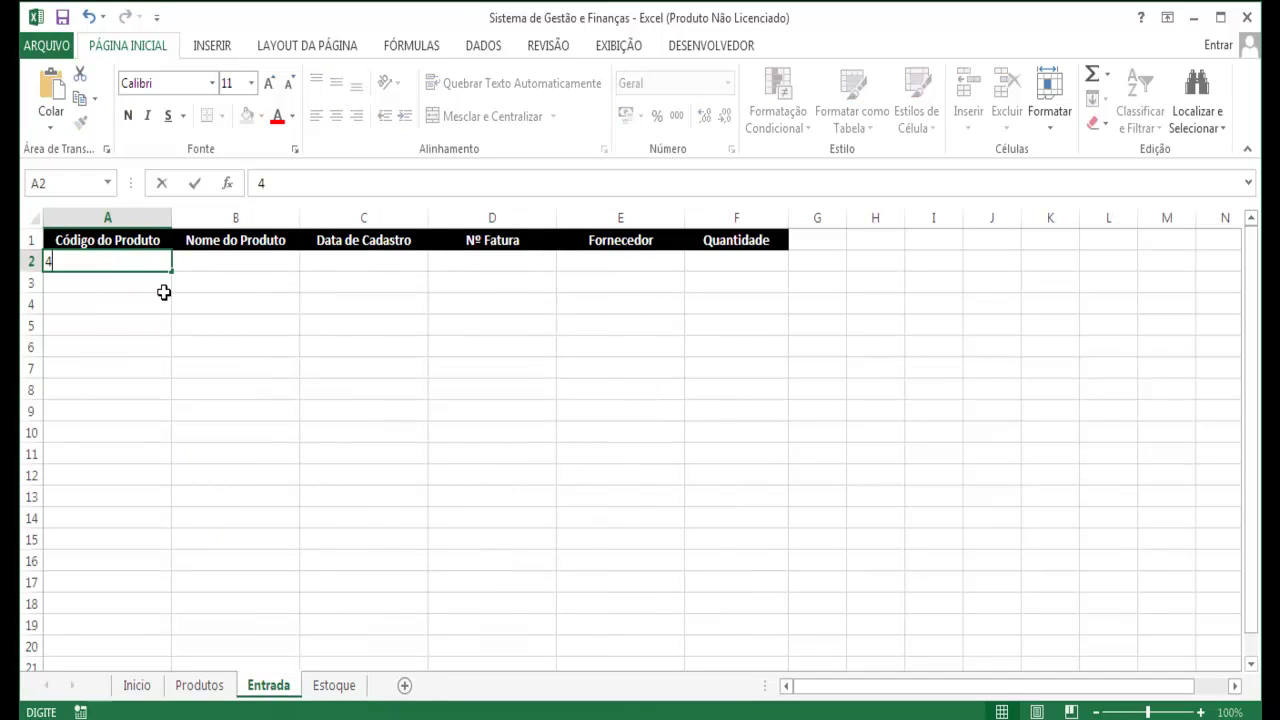
pyautogui.write('4')
pyautogui.press('Tab')
pyautogui.write('sa')
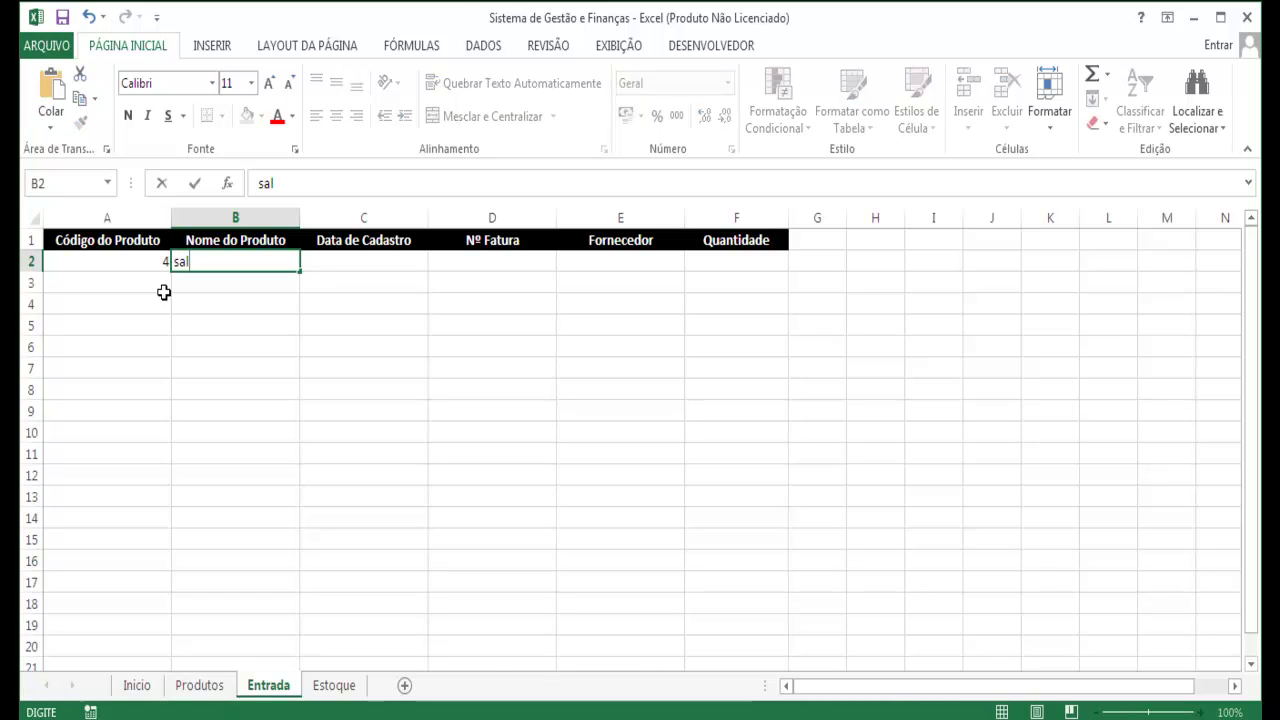
pyautogui.press('Return')
# Step: Compare with Estoque and correct the B2 name's capitalisation to 'Sal', then return to the VBA editor
pyautogui.click(335, 686)
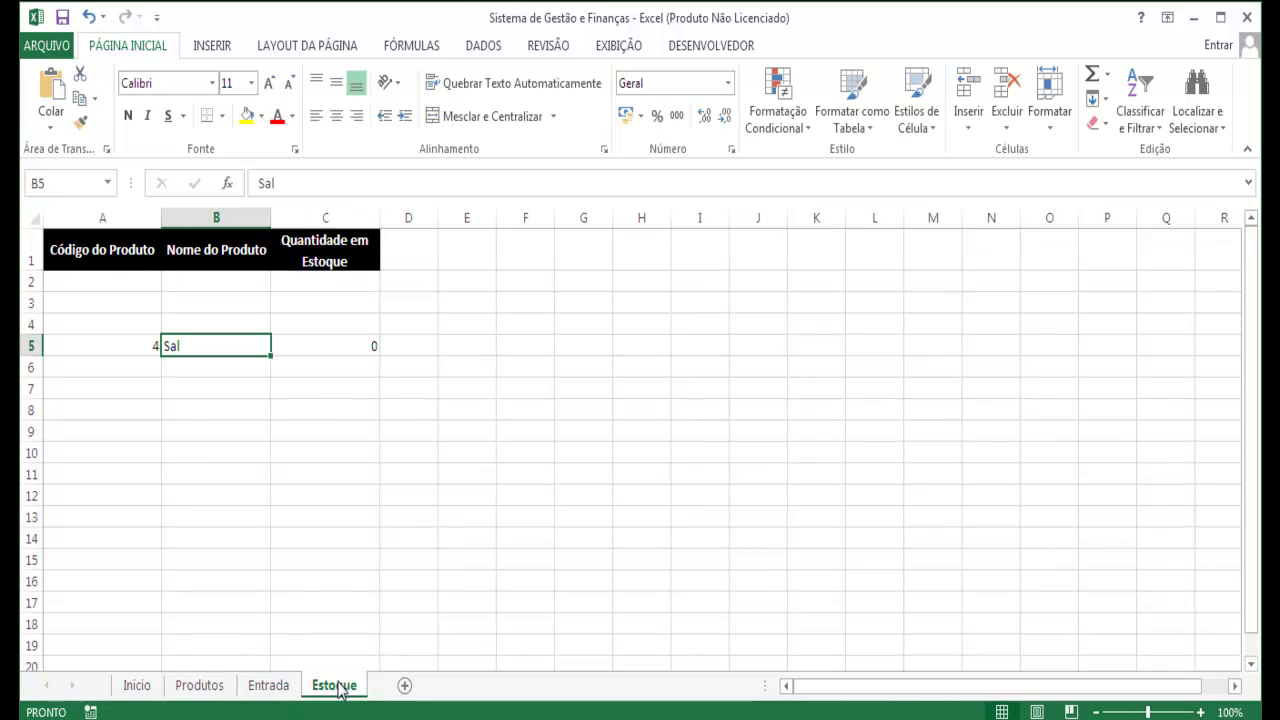
pyautogui.click(275, 687)
pyautogui.click(190, 261)
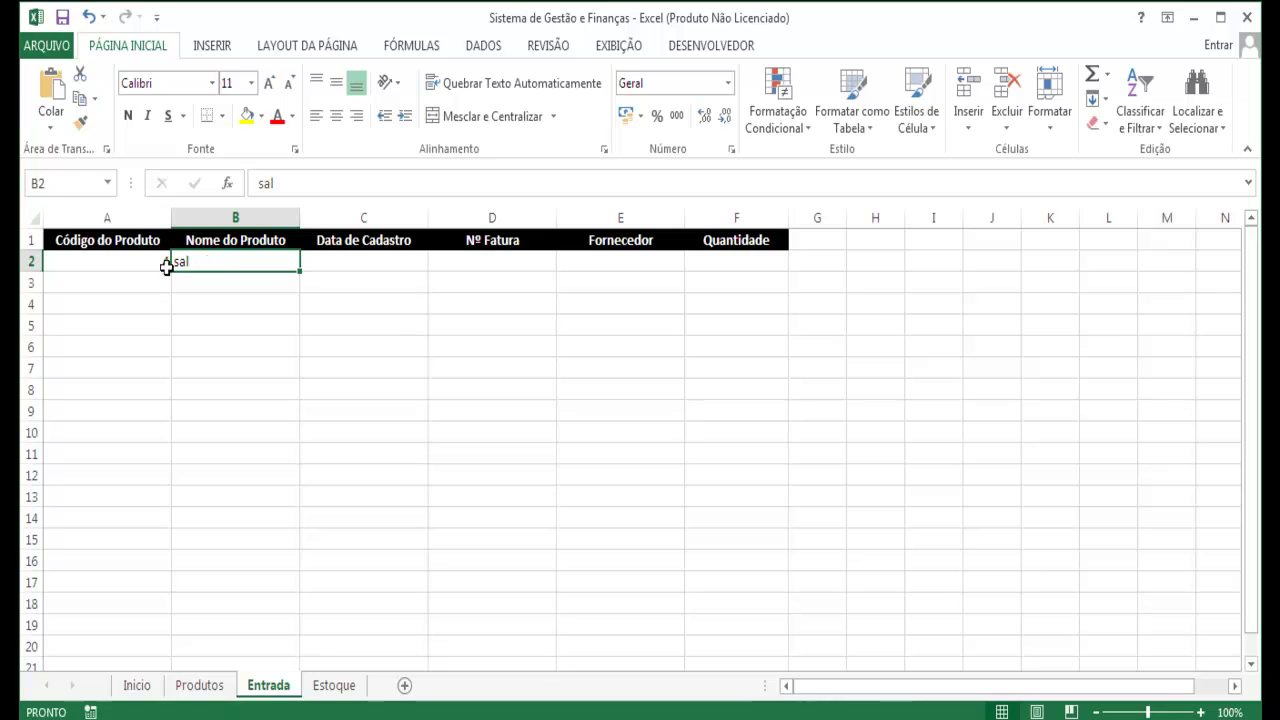
pyautogui.doubleClick(176, 260)
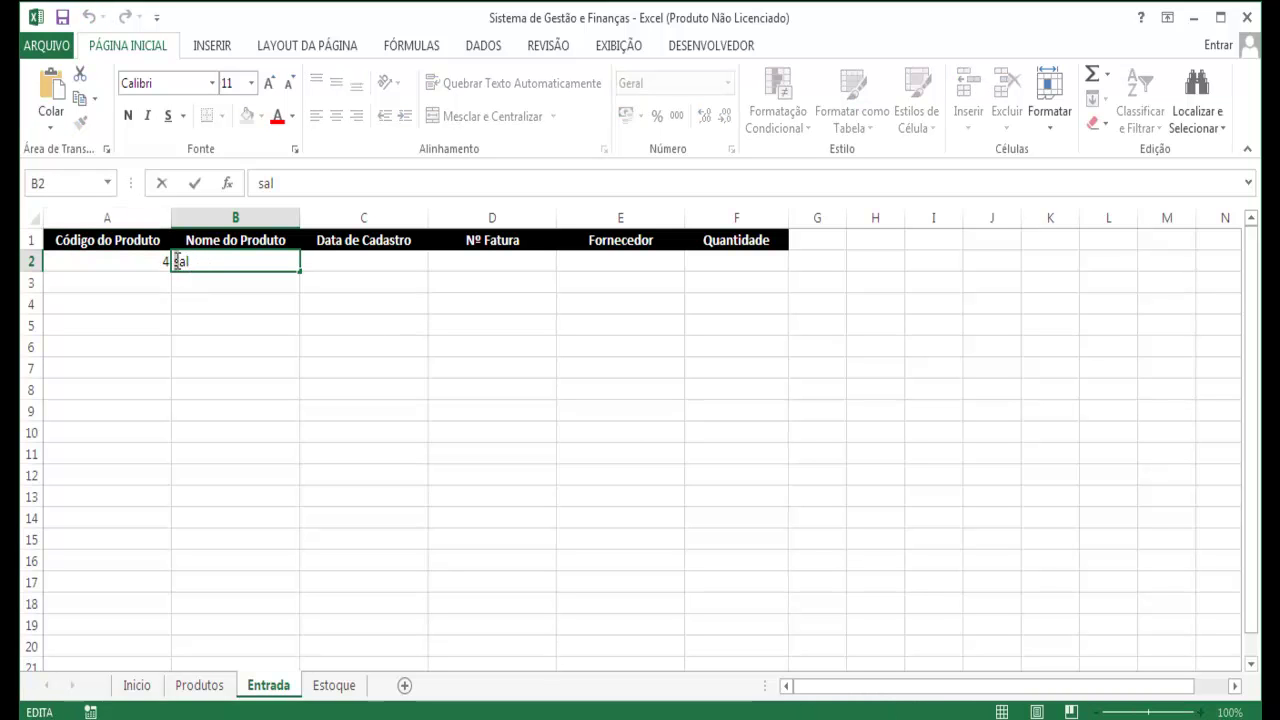
pyautogui.press('Delete')
pyautogui.write('S')
pyautogui.click(240, 320)
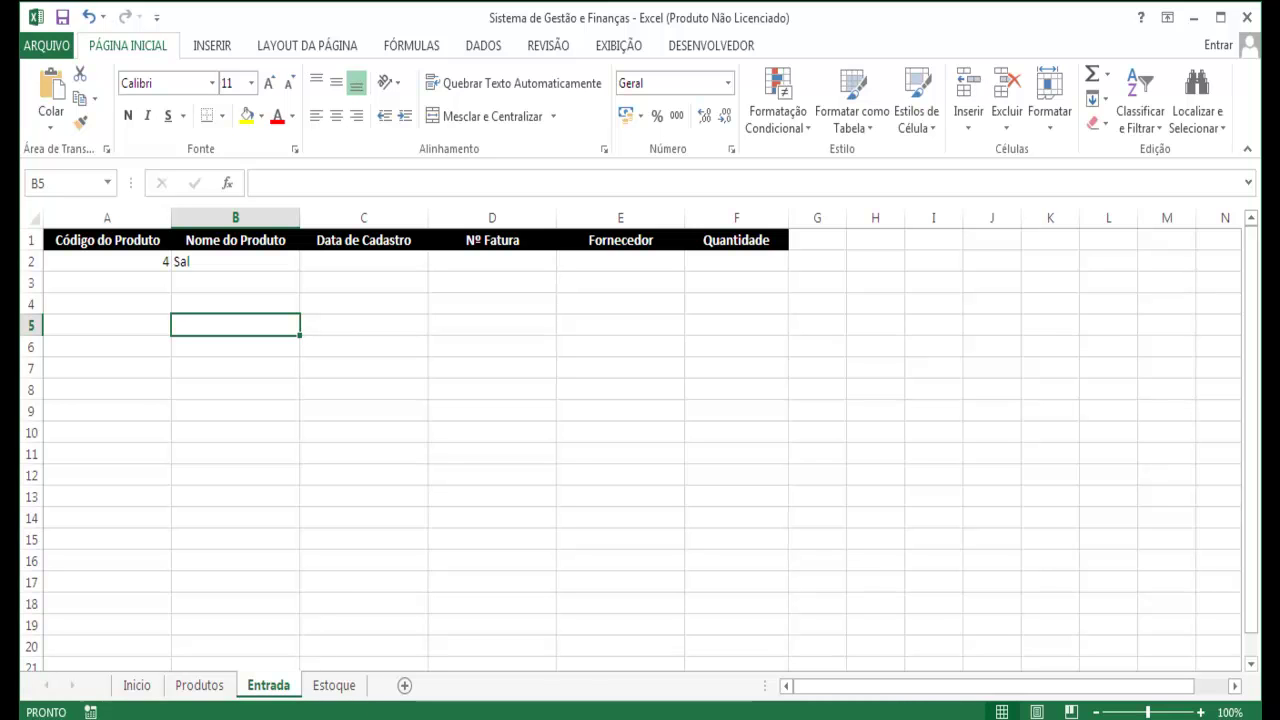
pyautogui.hotkey('alt', 'F11')
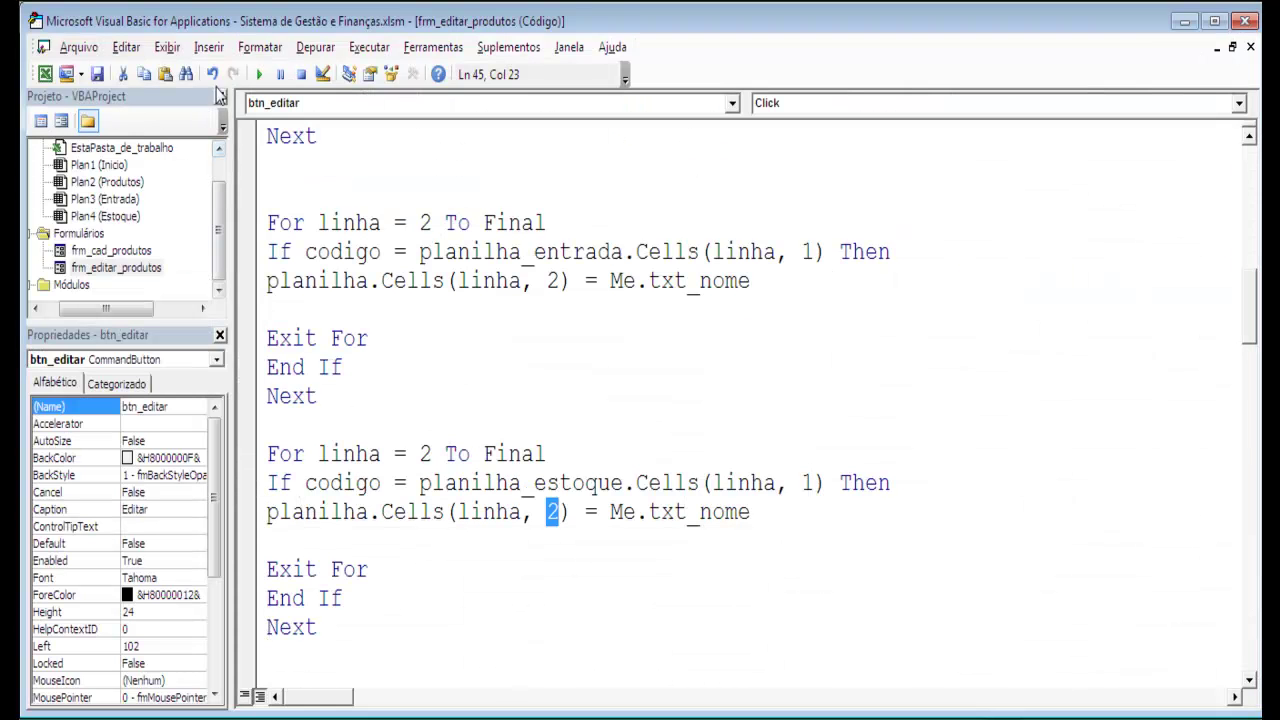
# Step: Run the Editar Produtos form, rename product code 4 to 'Sal Fino G', acknowledge the success message and close the form
pyautogui.click(259, 74)
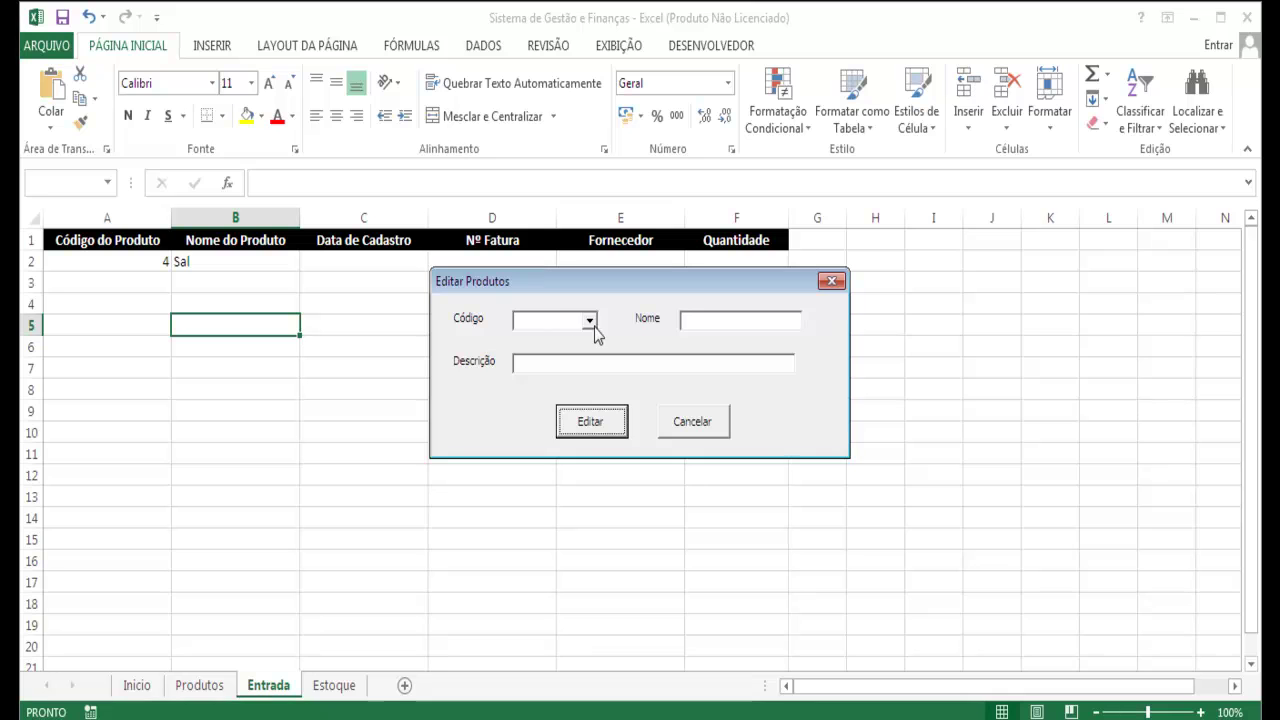
pyautogui.click(589, 320)
pyautogui.click(550, 381)
pyautogui.click(714, 322)
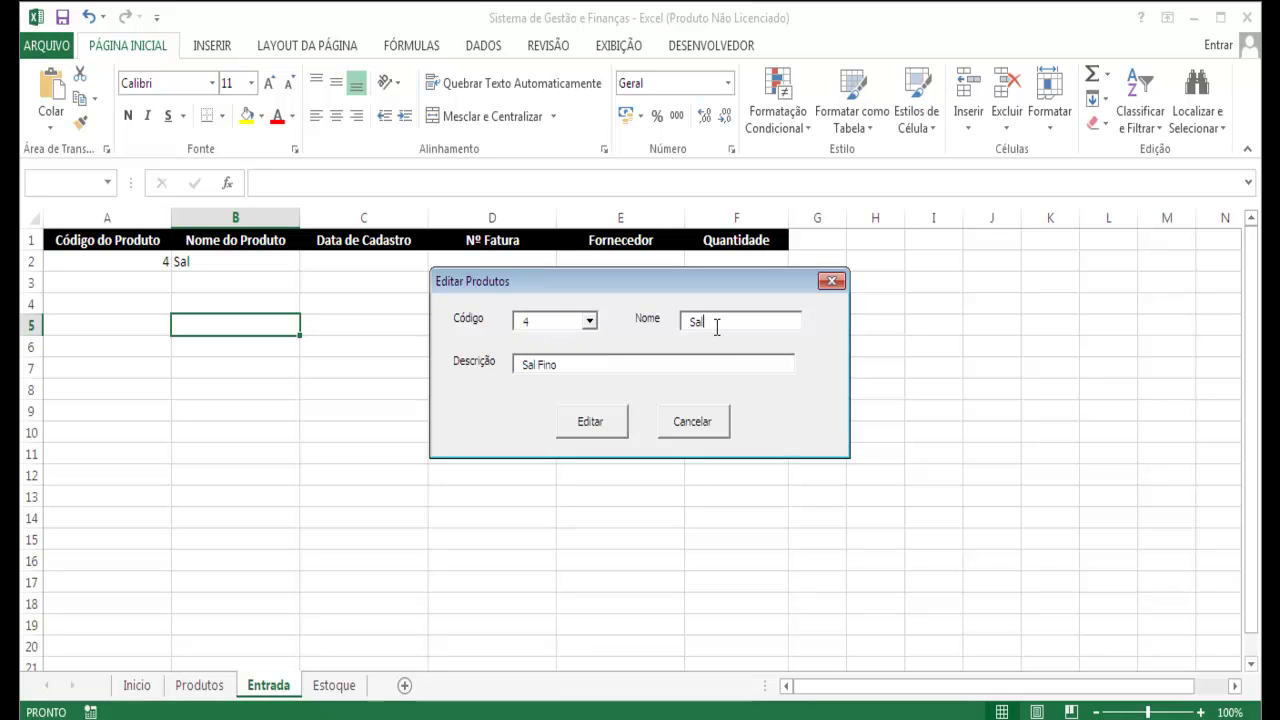
pyautogui.write(' Fino G')
pyautogui.click(603, 424)
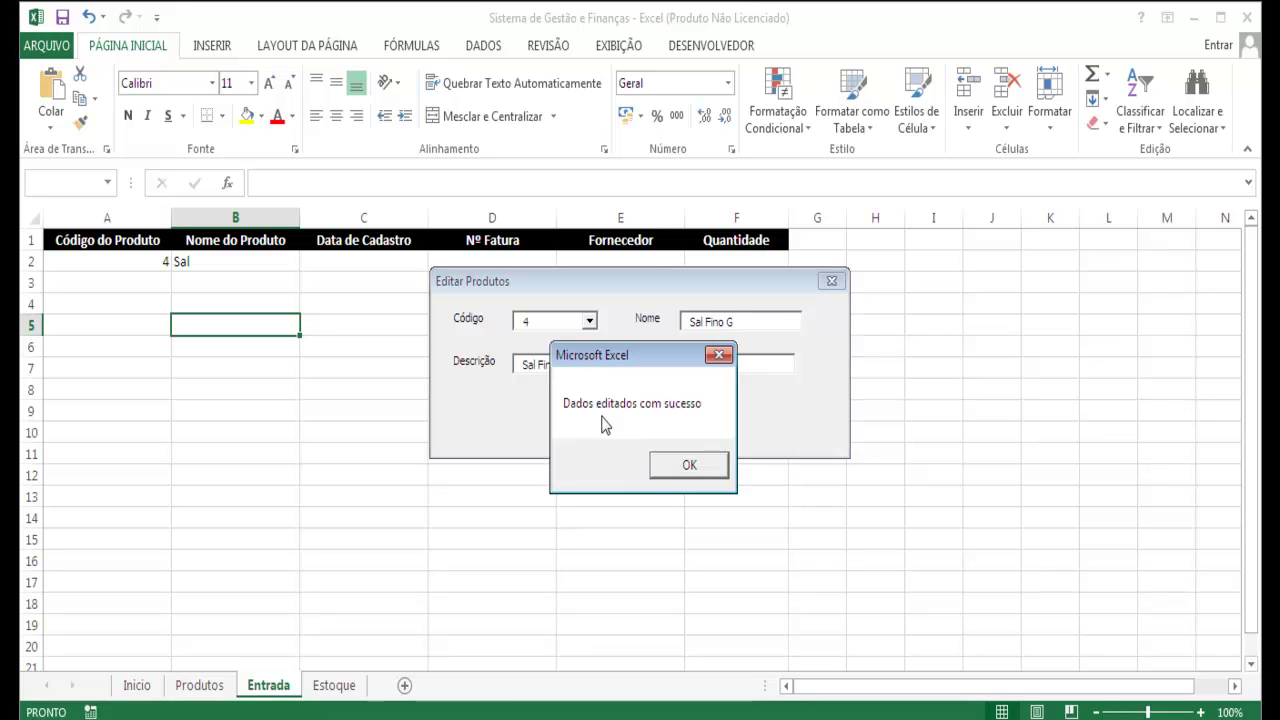
pyautogui.click(689, 466)
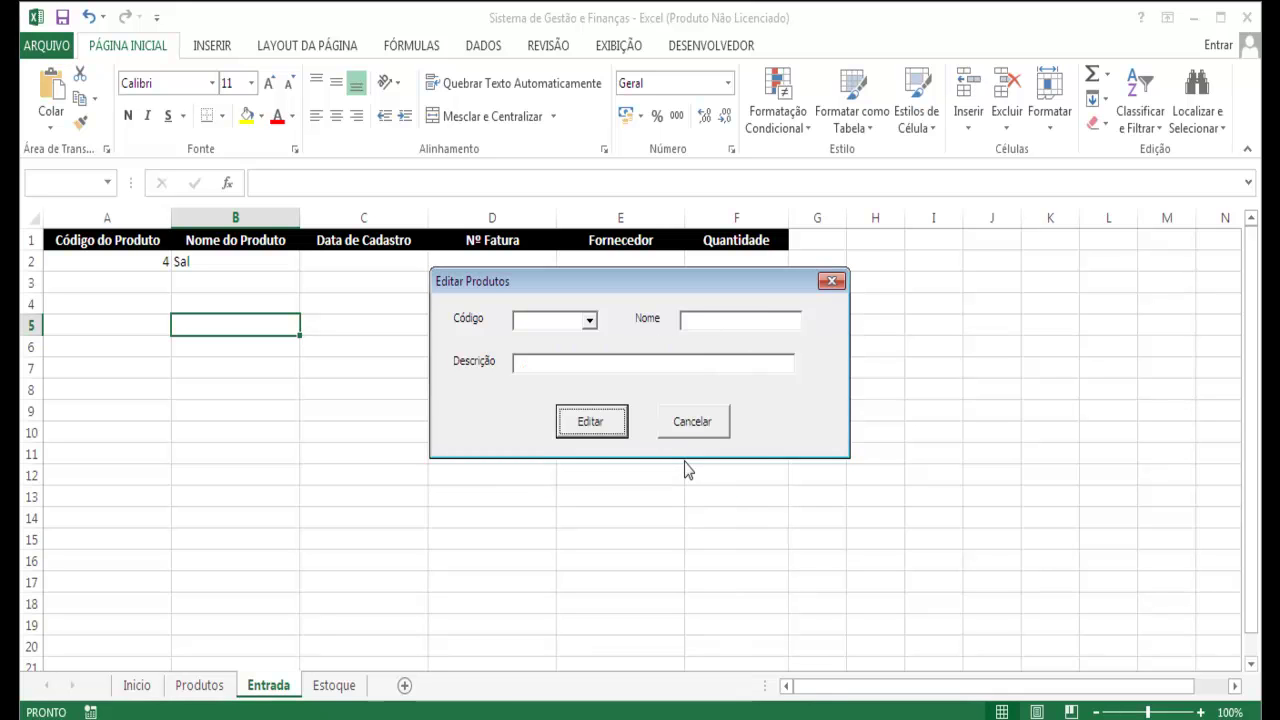
pyautogui.click(832, 281)
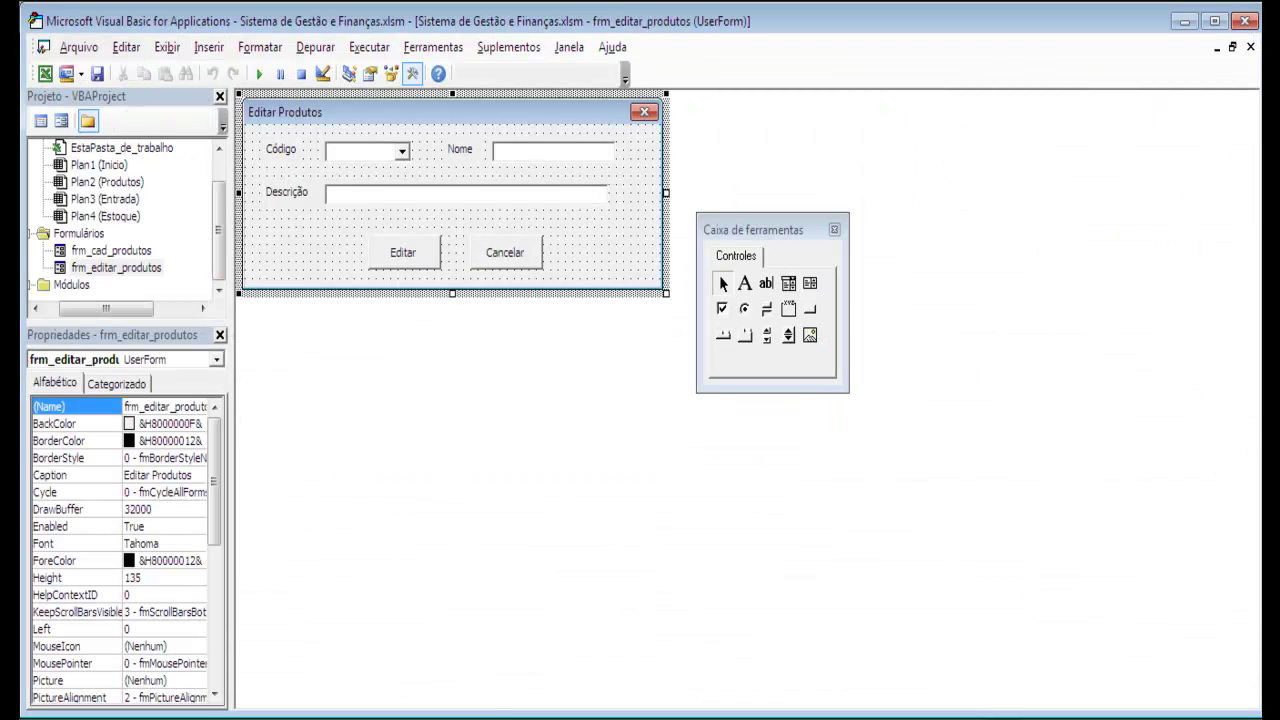
pyautogui.hotkey('alt', 'F11')
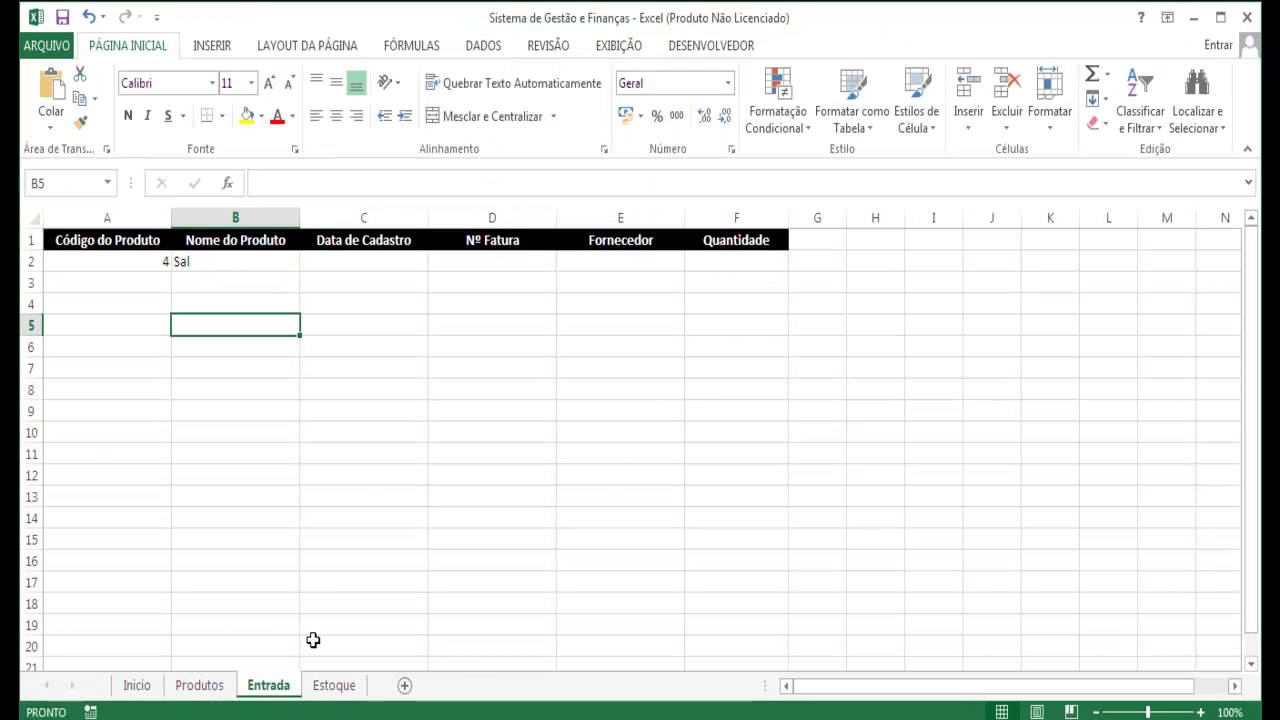
pyautogui.click(240, 279)
pyautogui.click(234, 260)
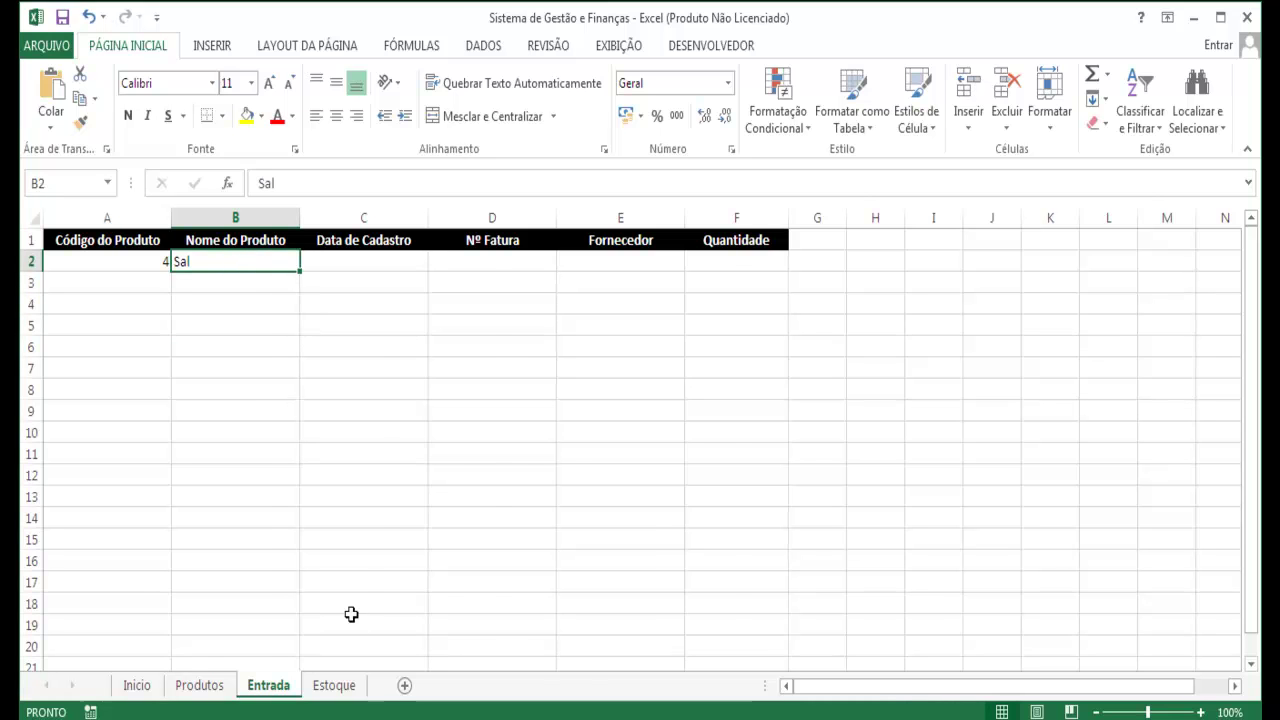
pyautogui.click(334, 685)
pyautogui.click(259, 412)
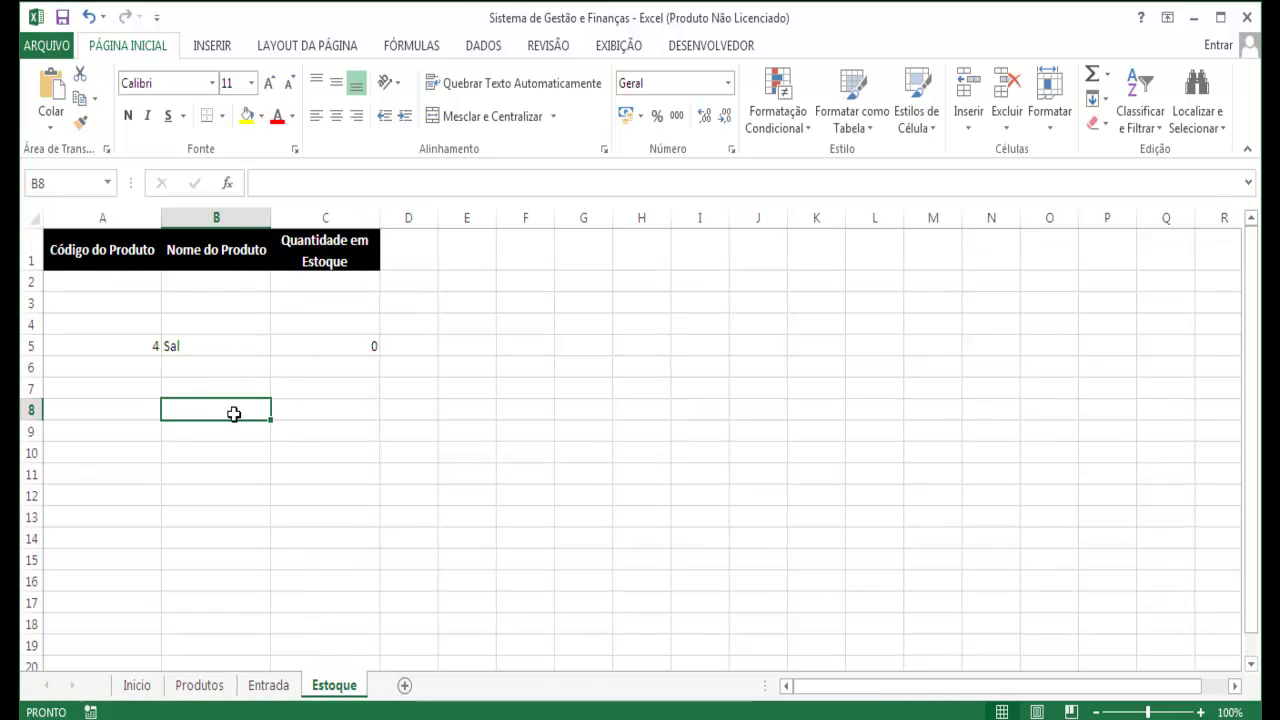
pyautogui.click(205, 685)
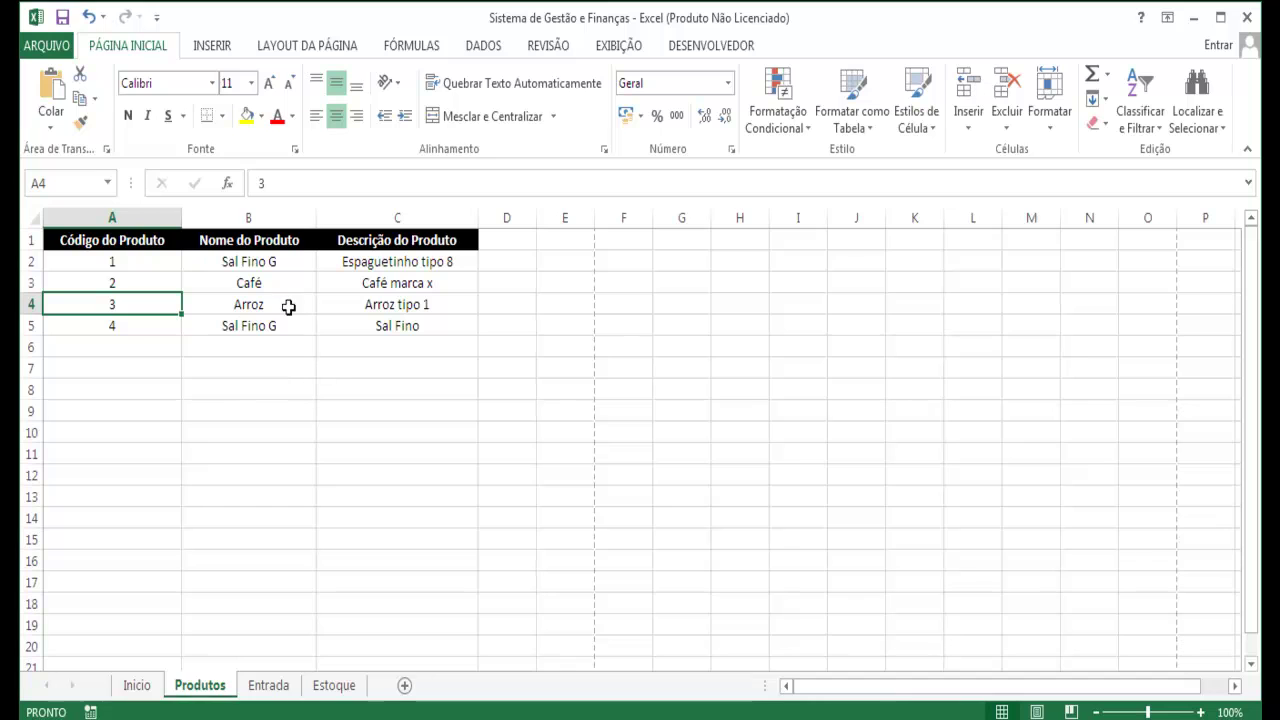
pyautogui.click(289, 330)
pyautogui.click(268, 685)
pyautogui.click(332, 685)
pyautogui.click(288, 688)
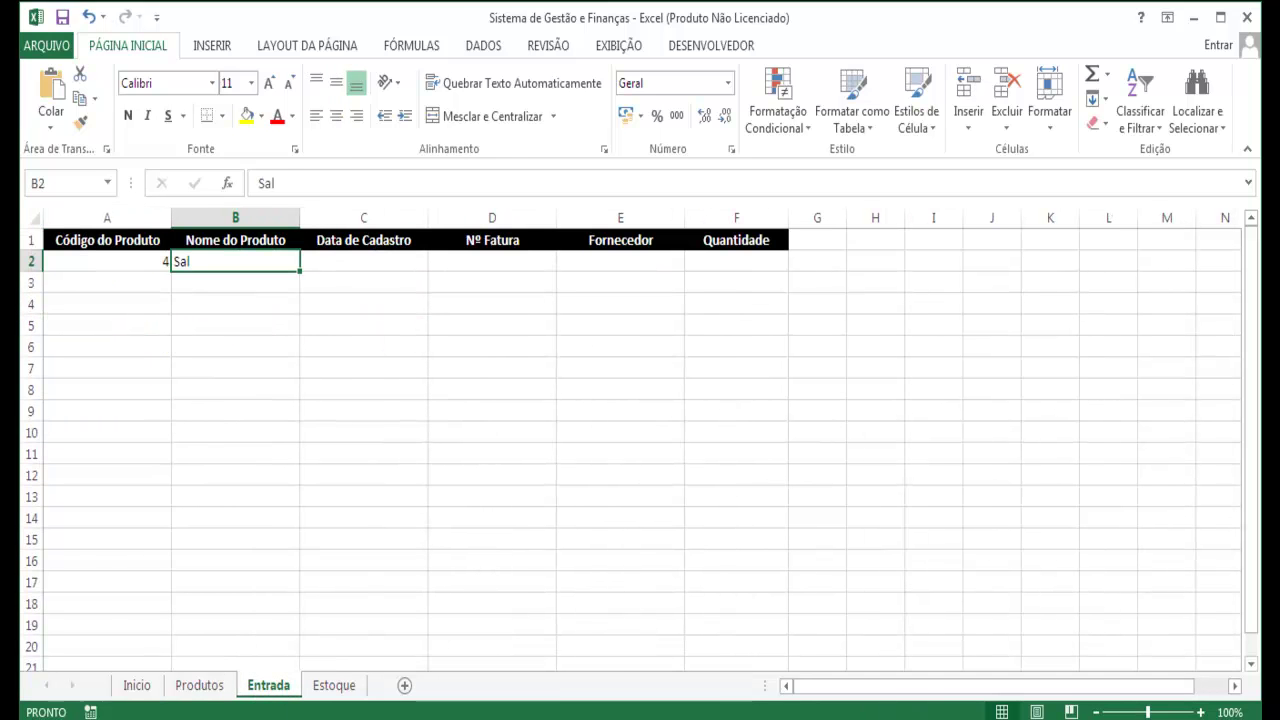